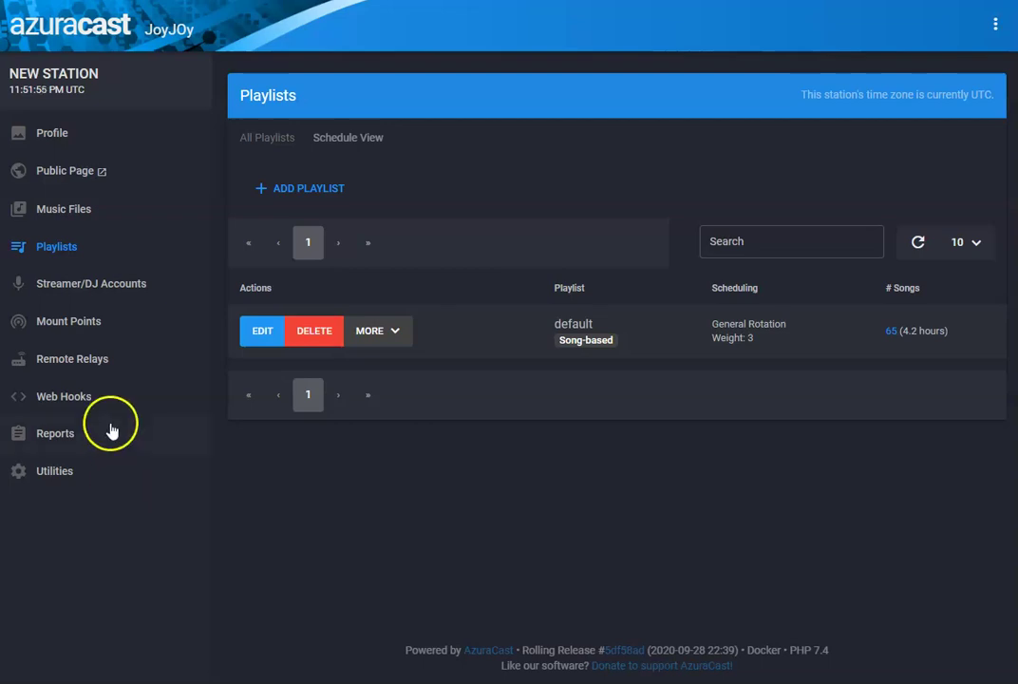
# Step: Review the songs in NEW FOLDER 2 and NEW FOLDER 3 and the default playlist's basic settings
pyautogui.click(56, 215)
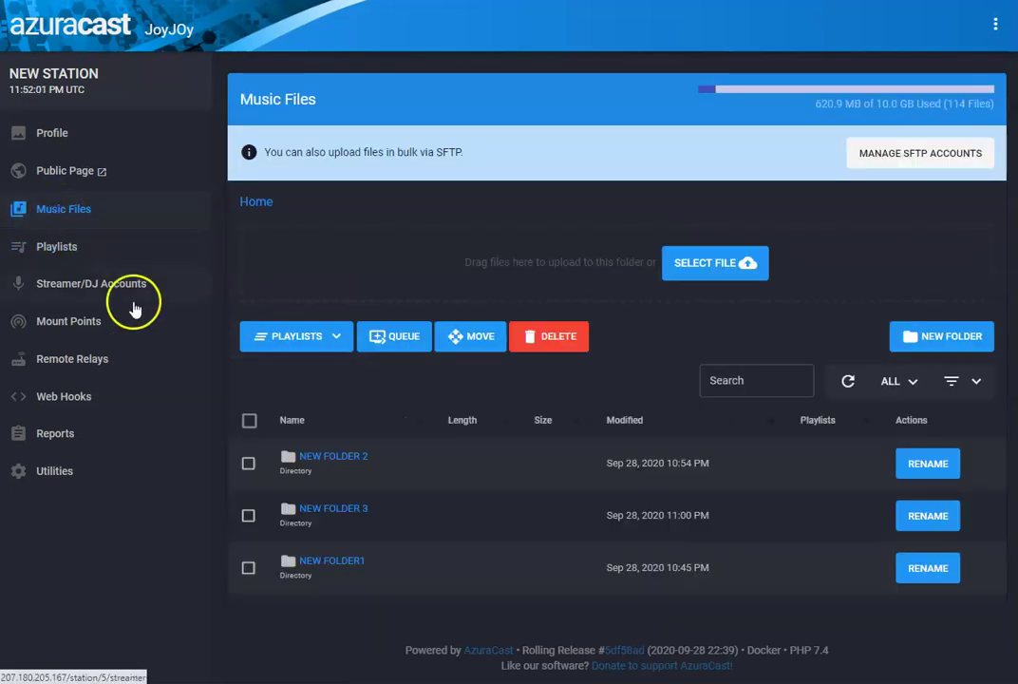
pyautogui.click(334, 457)
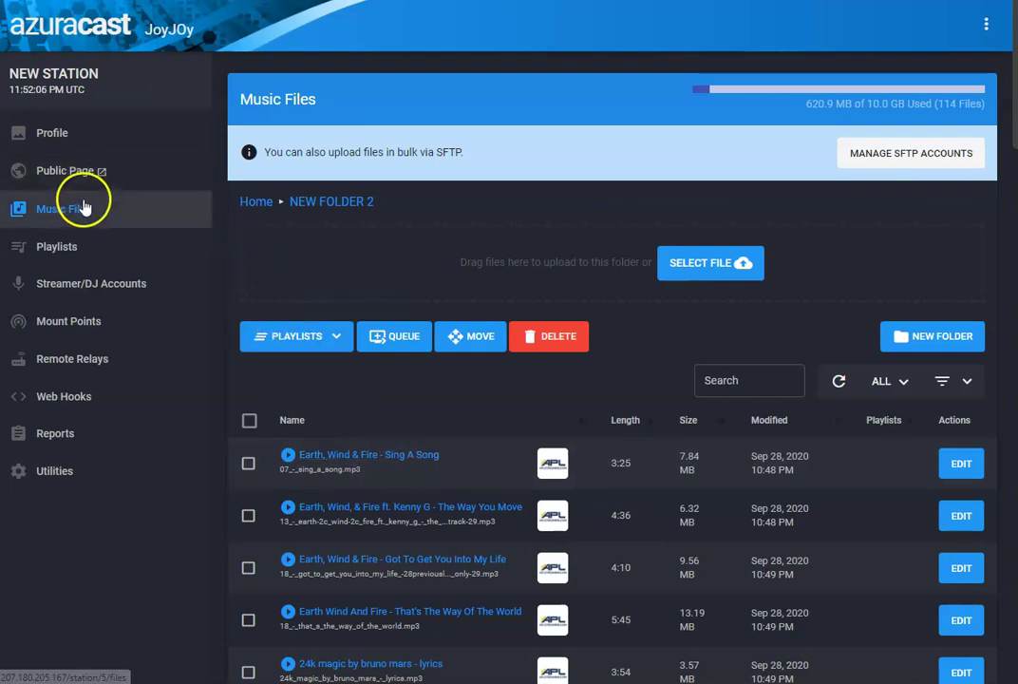
pyautogui.click(256, 203)
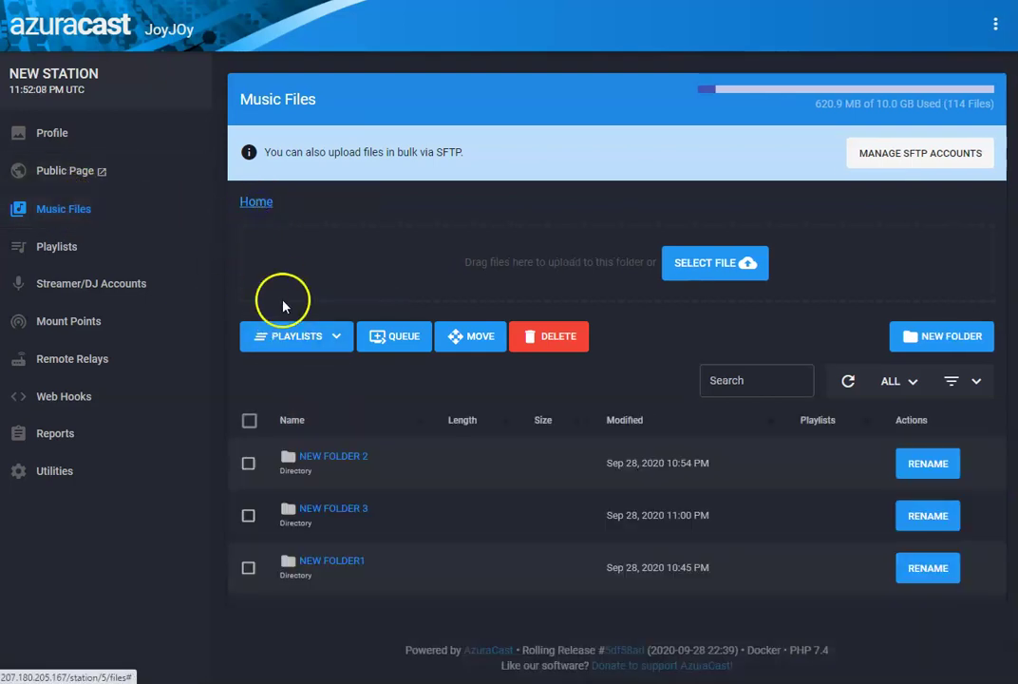
pyautogui.click(320, 513)
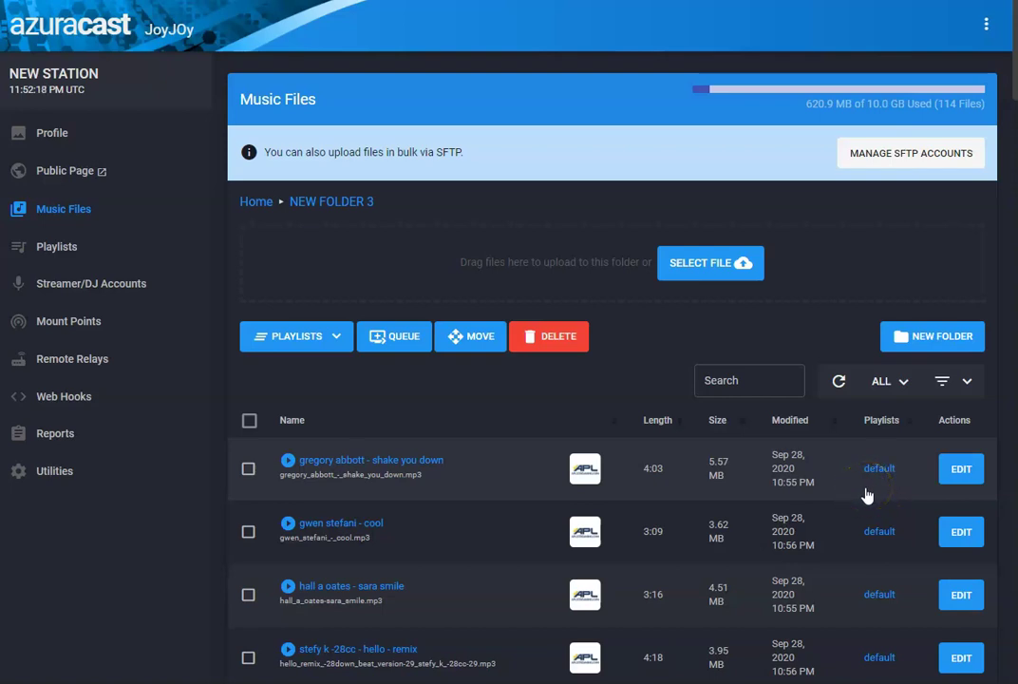
pyautogui.click(95, 247)
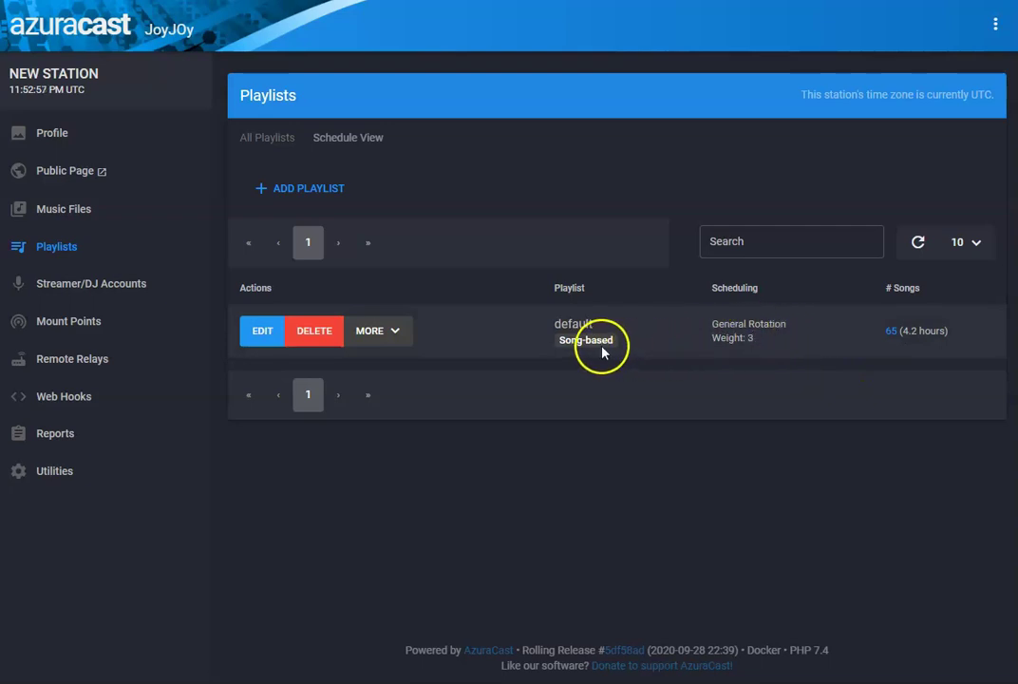
pyautogui.click(258, 338)
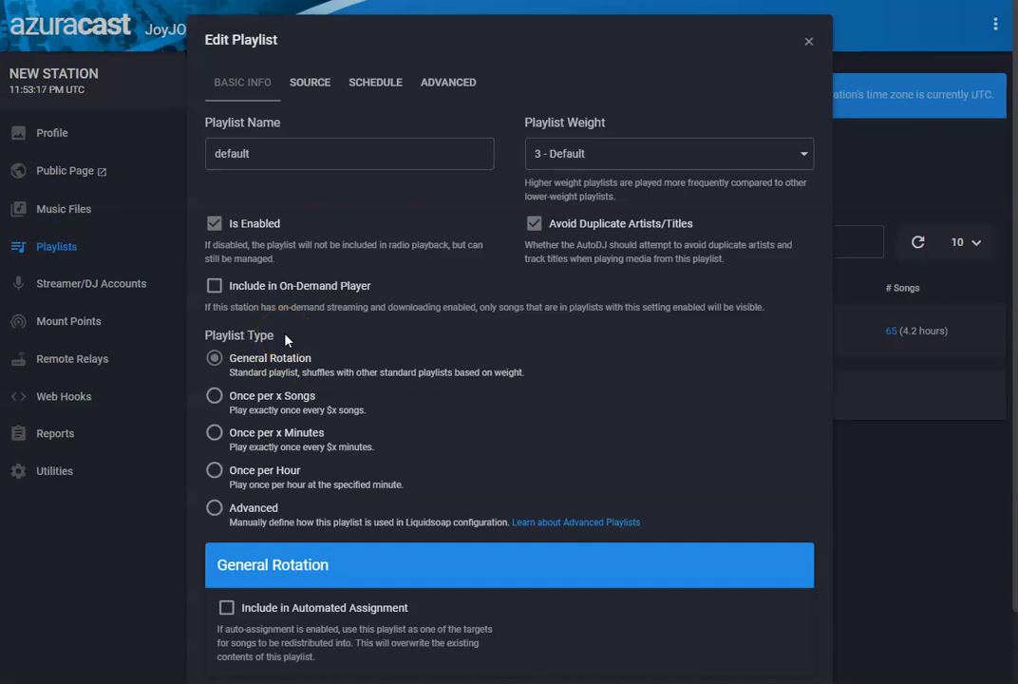
pyautogui.click(805, 48)
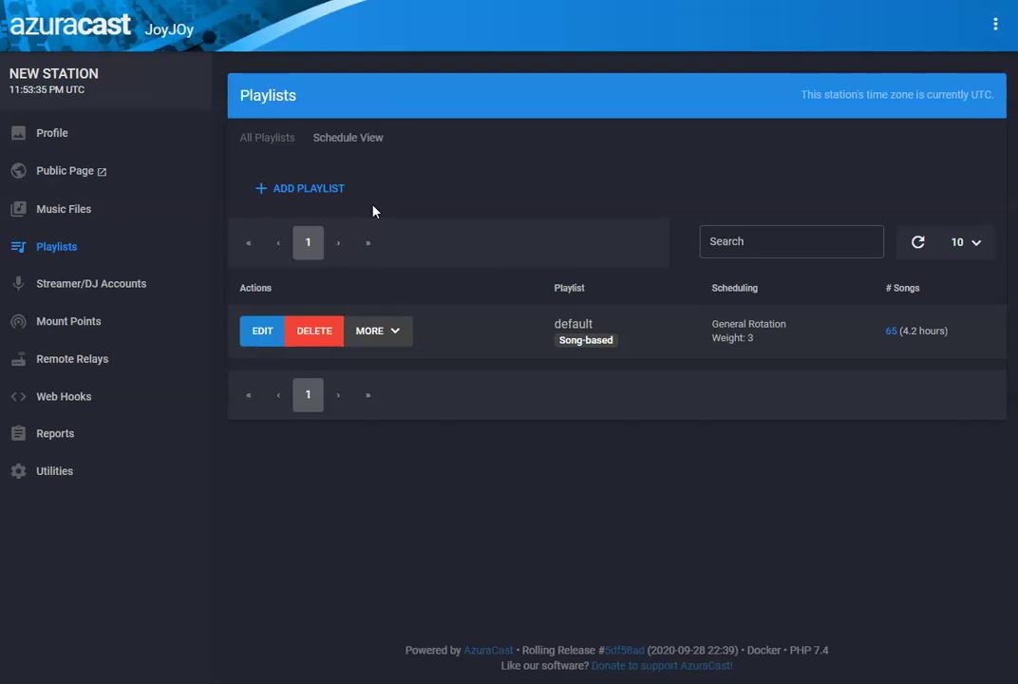
# Step: Create a playlist named "slow tunes", checking its source options and keeping the default settings
pyautogui.click(319, 194)
pyautogui.click(290, 157)
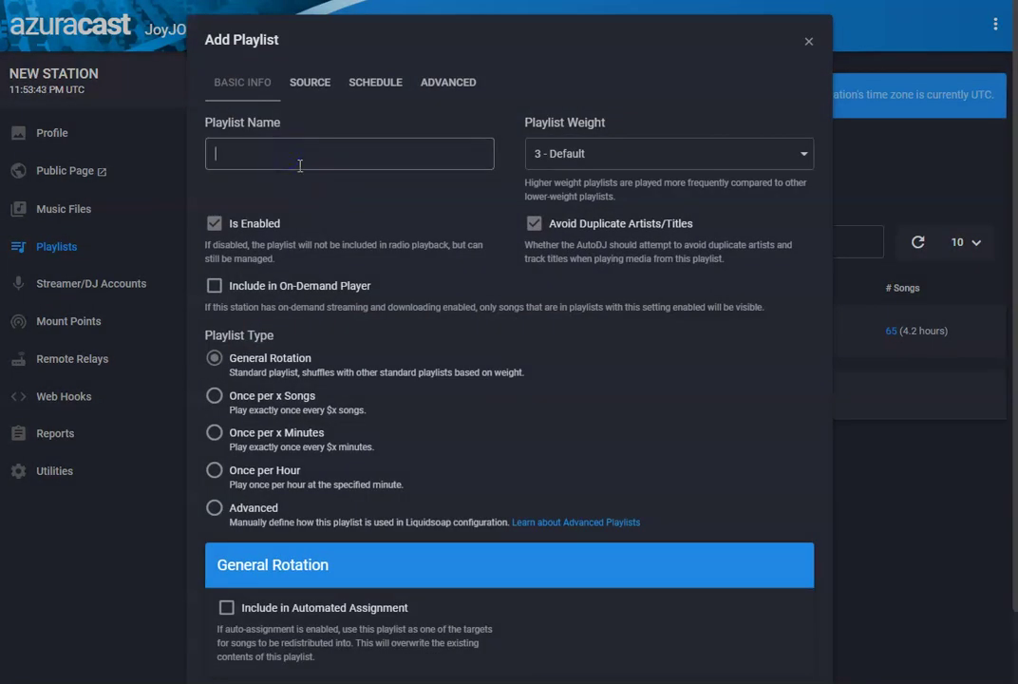
pyautogui.write('s')
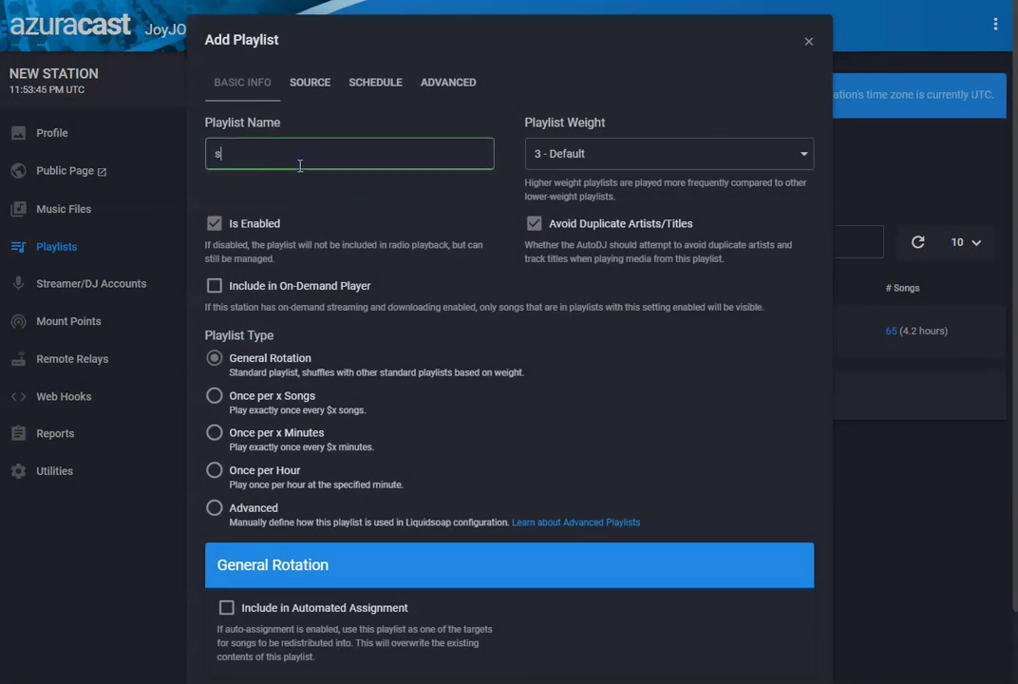
pyautogui.write('low tunes')
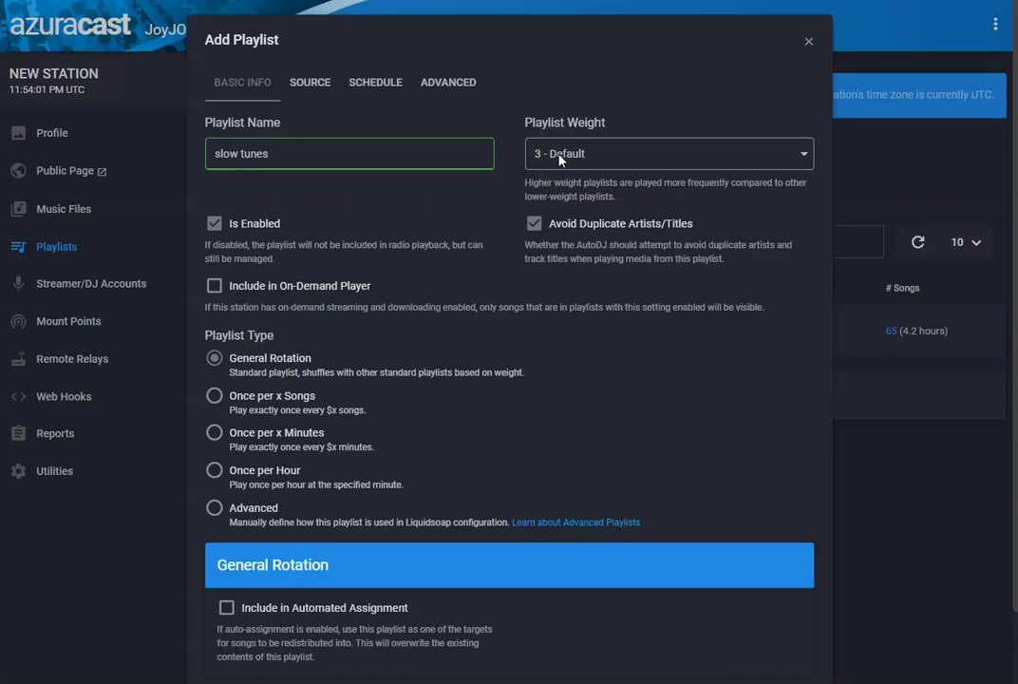
pyautogui.click(319, 83)
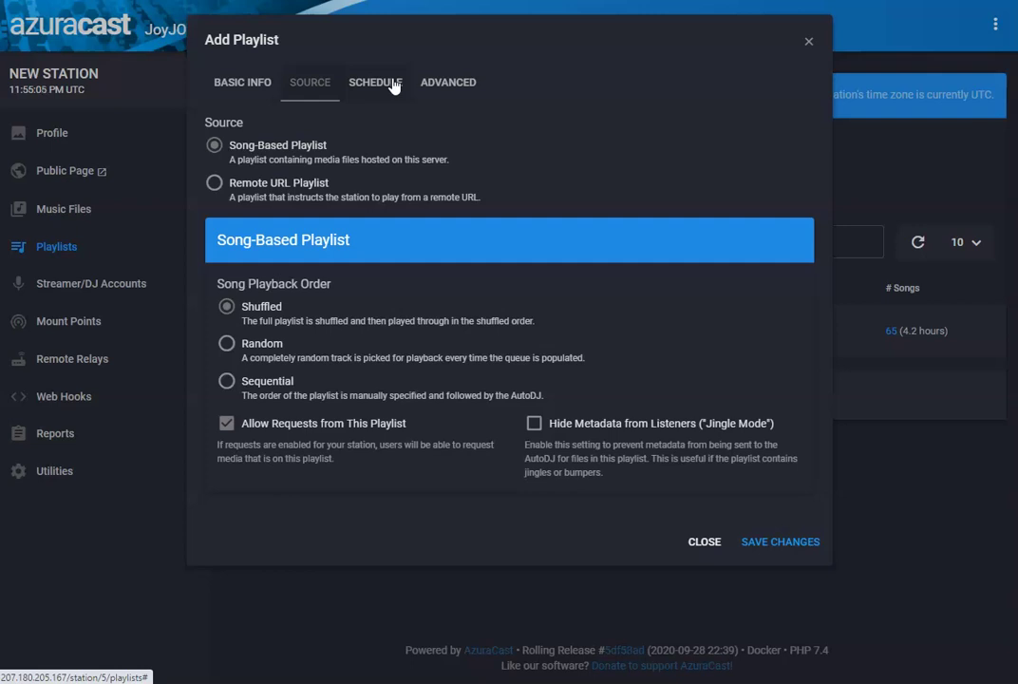
pyautogui.click(756, 543)
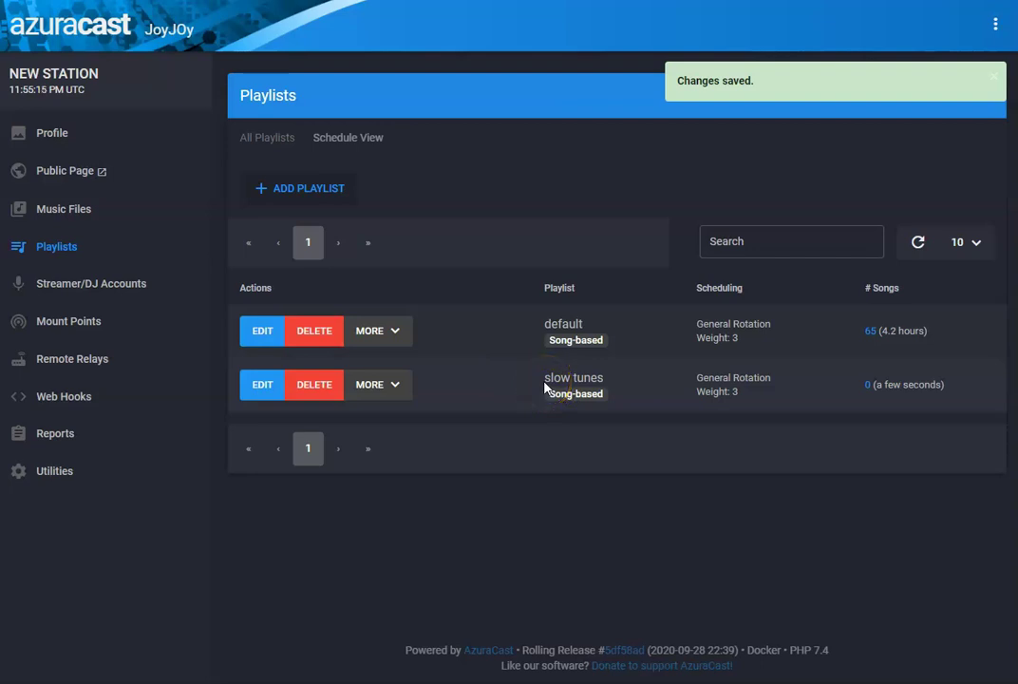
# Step: Check the playlist assignments of the songs in NEW FOLDER 3 and NEW FOLDER 2 of the music files
pyautogui.click(81, 213)
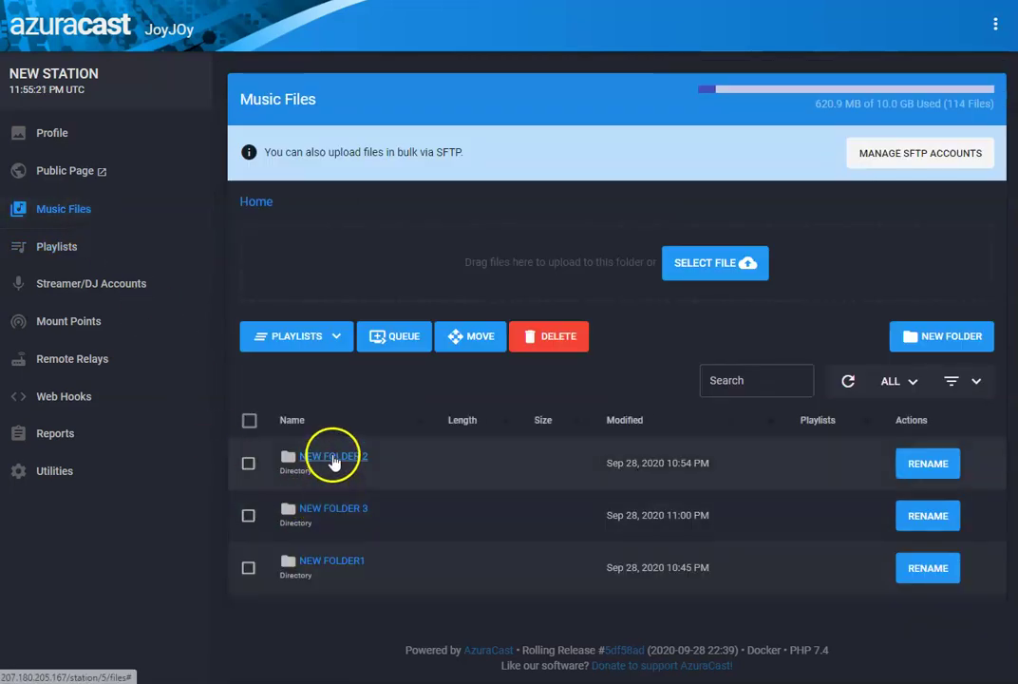
pyautogui.click(339, 511)
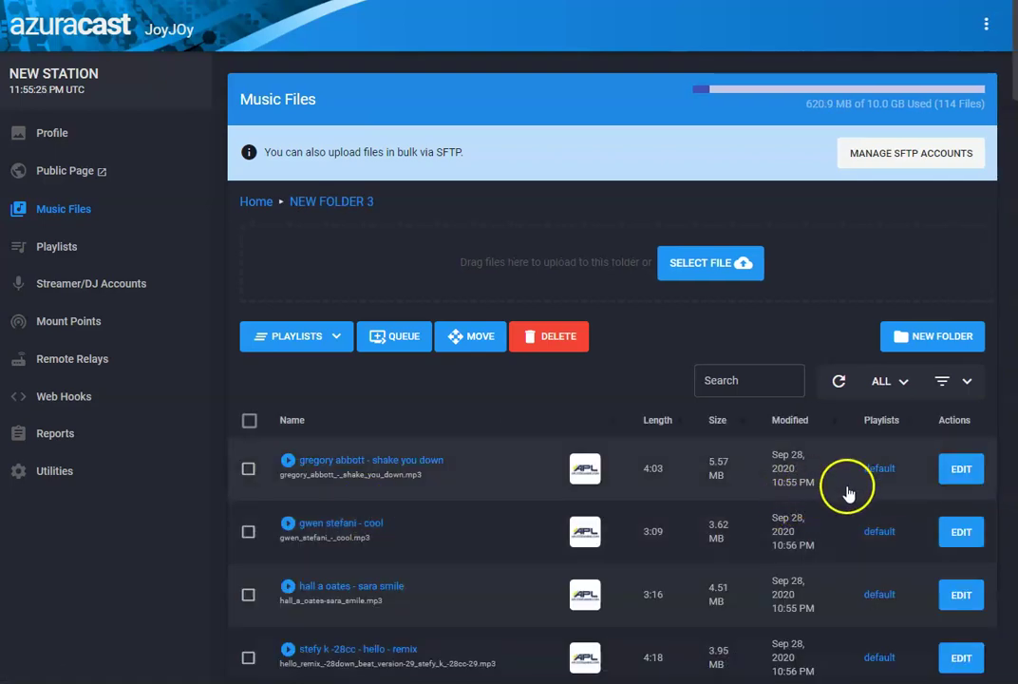
pyautogui.scroll(-2, 838, 519)
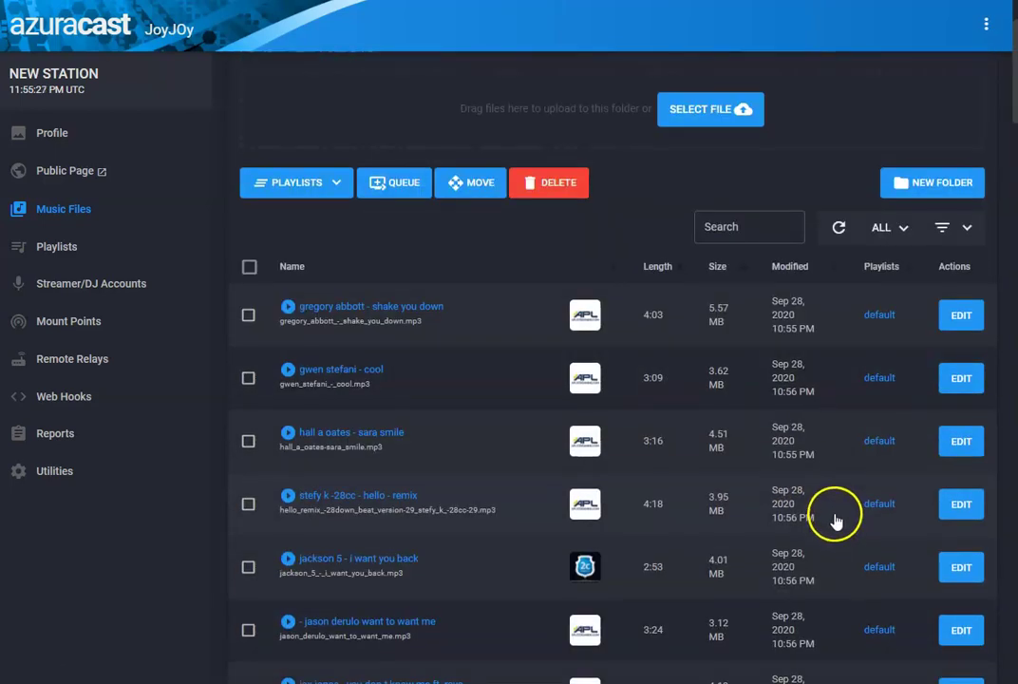
pyautogui.scroll(2, 836, 520)
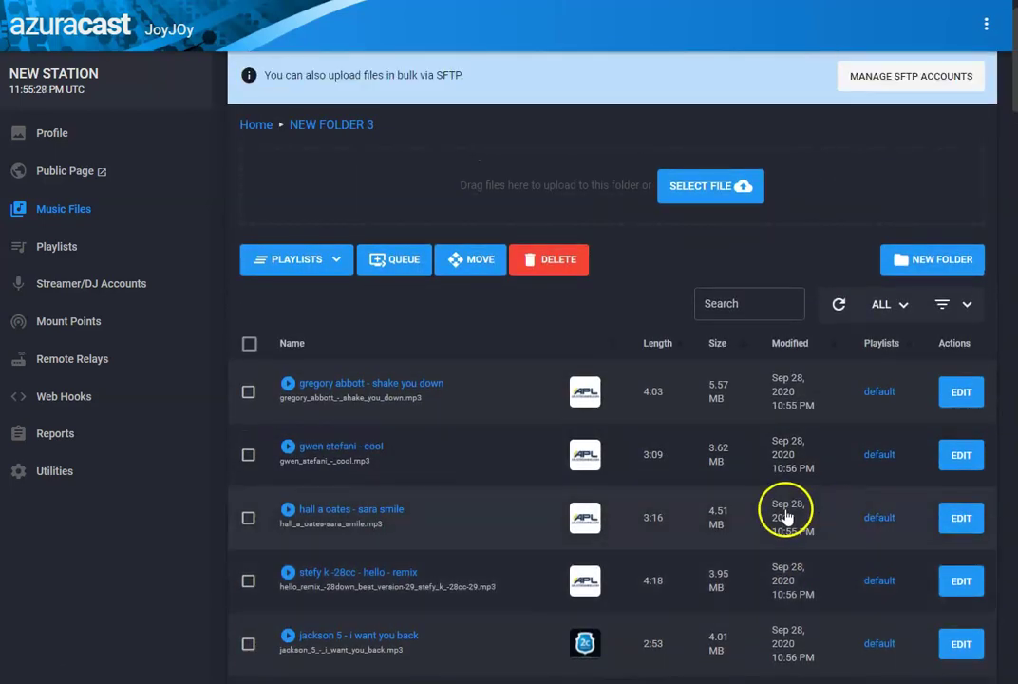
pyautogui.click(255, 126)
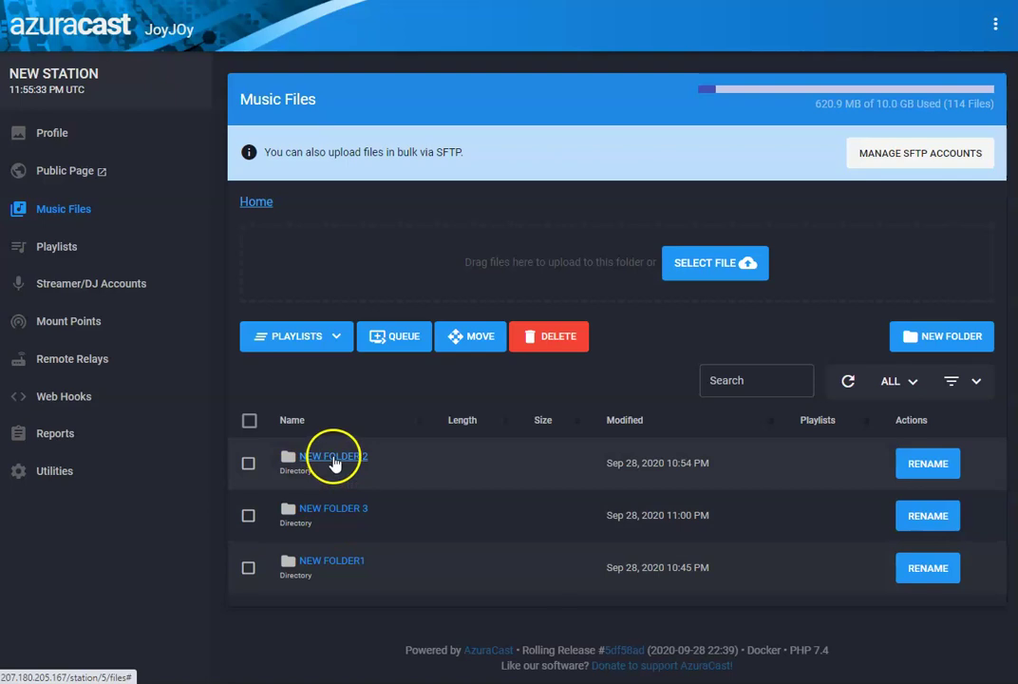
pyautogui.click(333, 459)
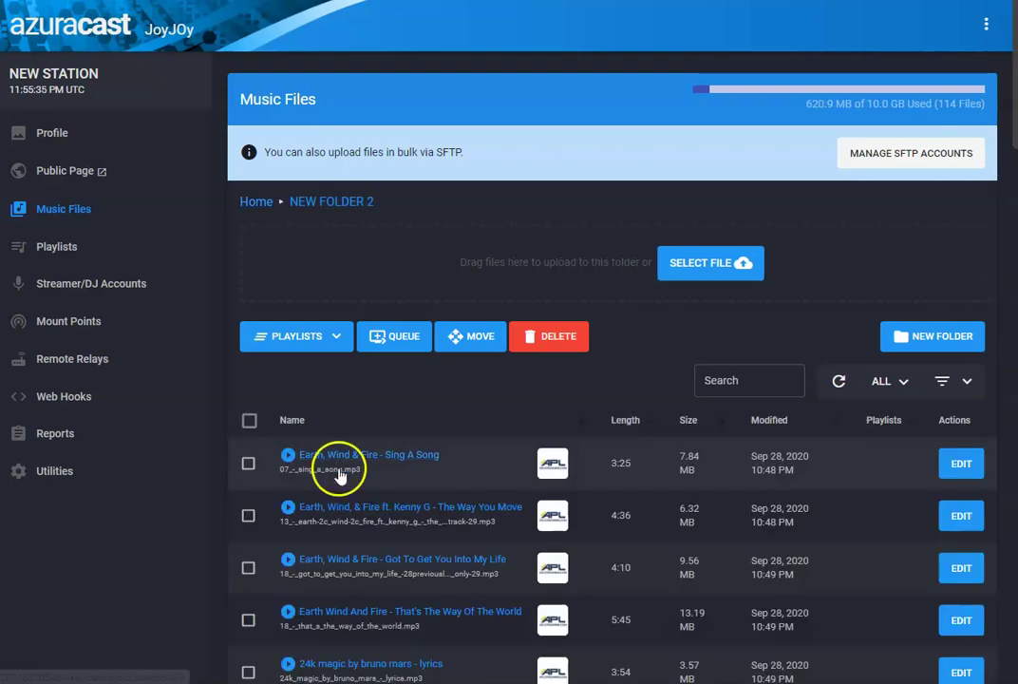
pyautogui.click(259, 203)
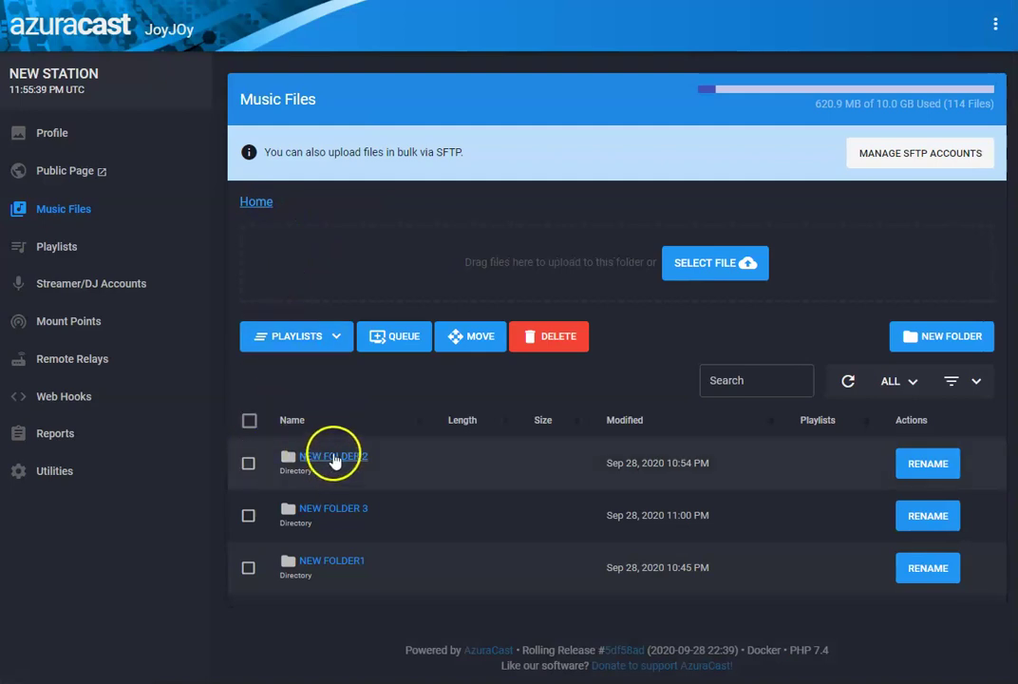
# Step: Assign the music folder NEW FOLDER 2 to the slow tunes playlist and save
pyautogui.click(248, 465)
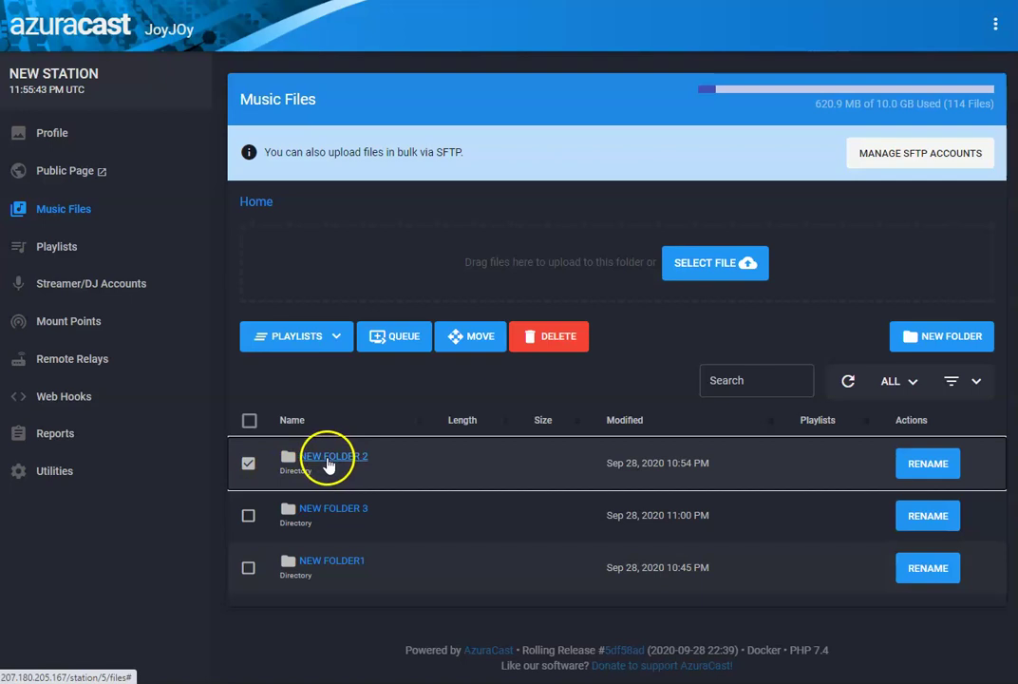
pyautogui.click(337, 338)
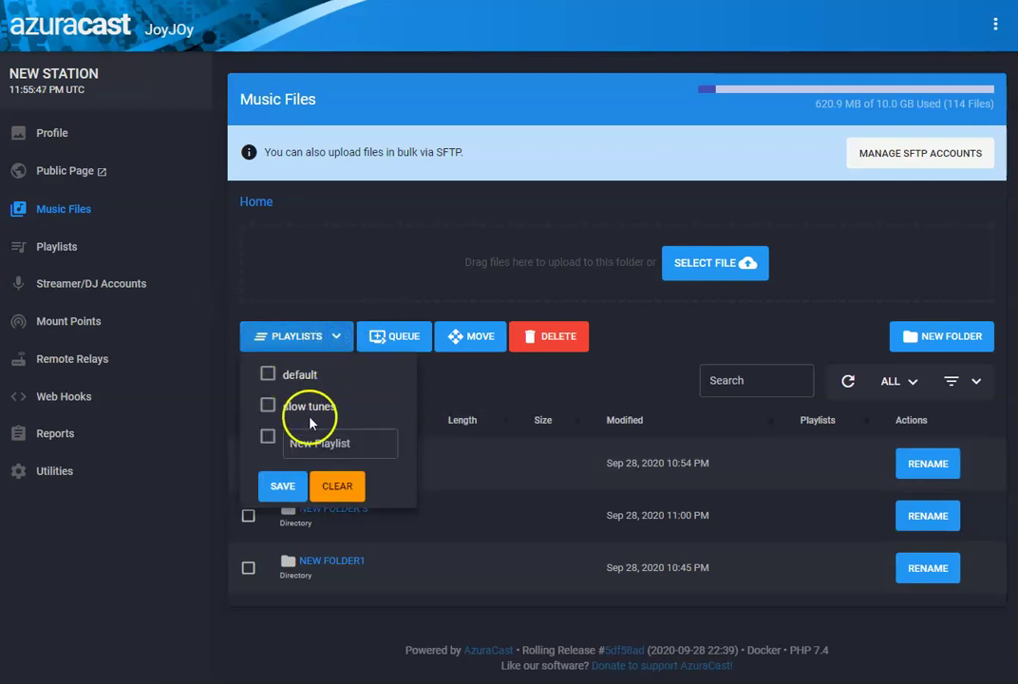
pyautogui.click(270, 406)
pyautogui.click(298, 451)
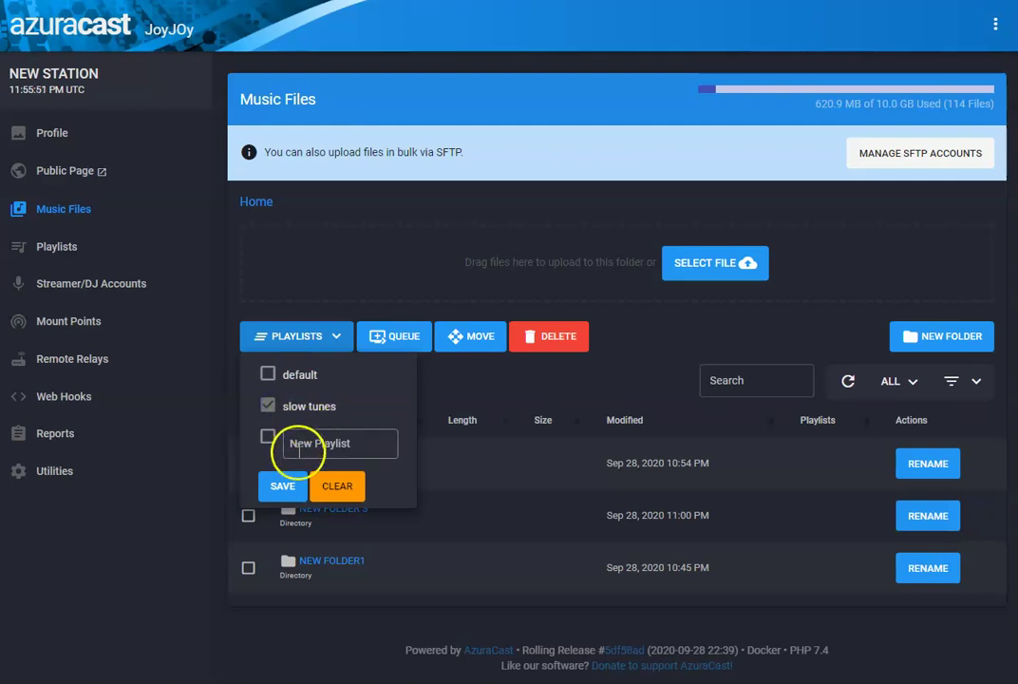
pyautogui.click(282, 486)
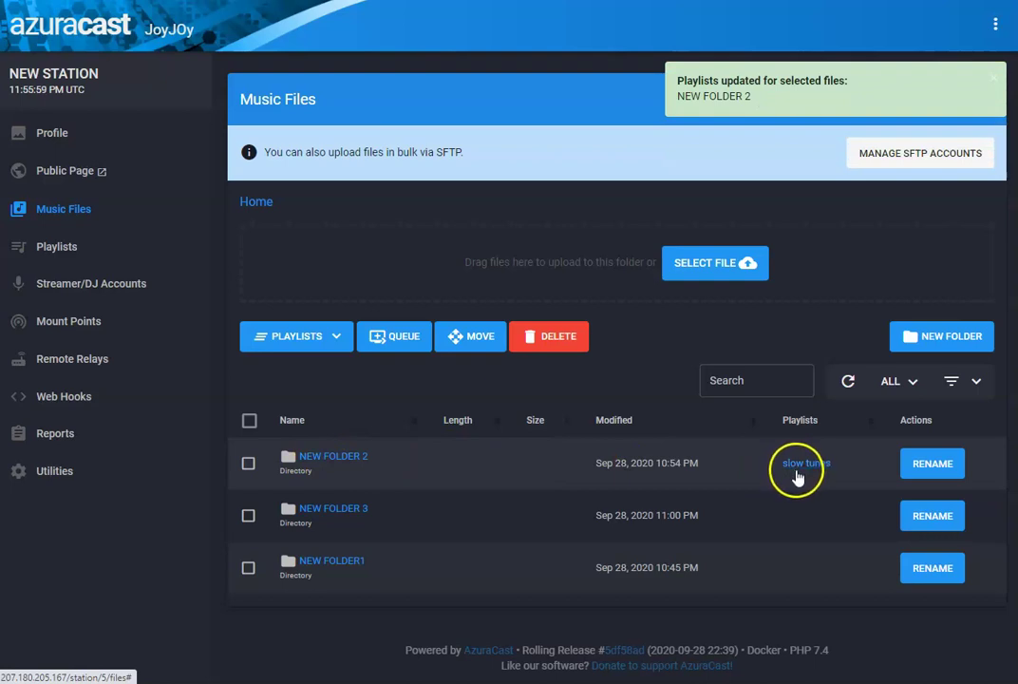
# Step: Assign the music folder NEW FOLDER 3 to the default playlist and save
pyautogui.click(248, 517)
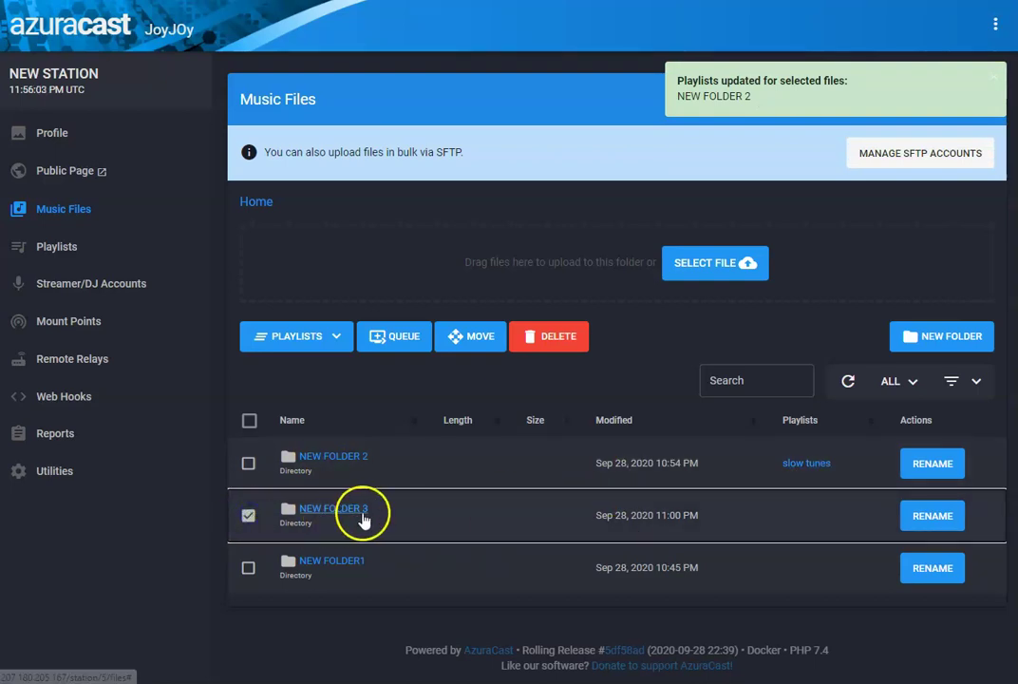
pyautogui.click(315, 343)
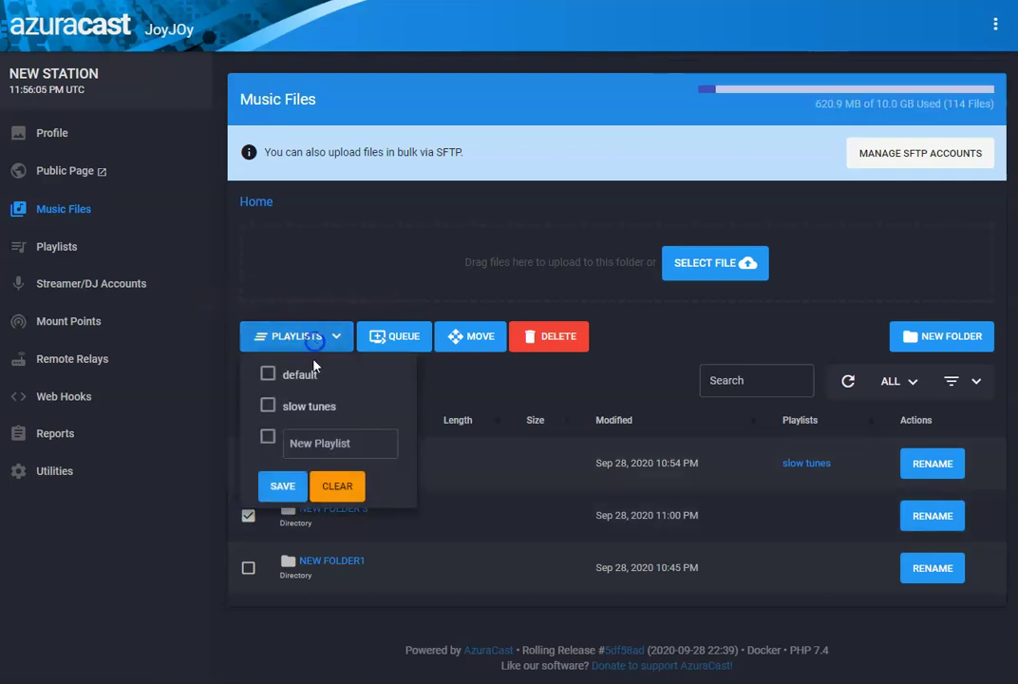
pyautogui.click(267, 375)
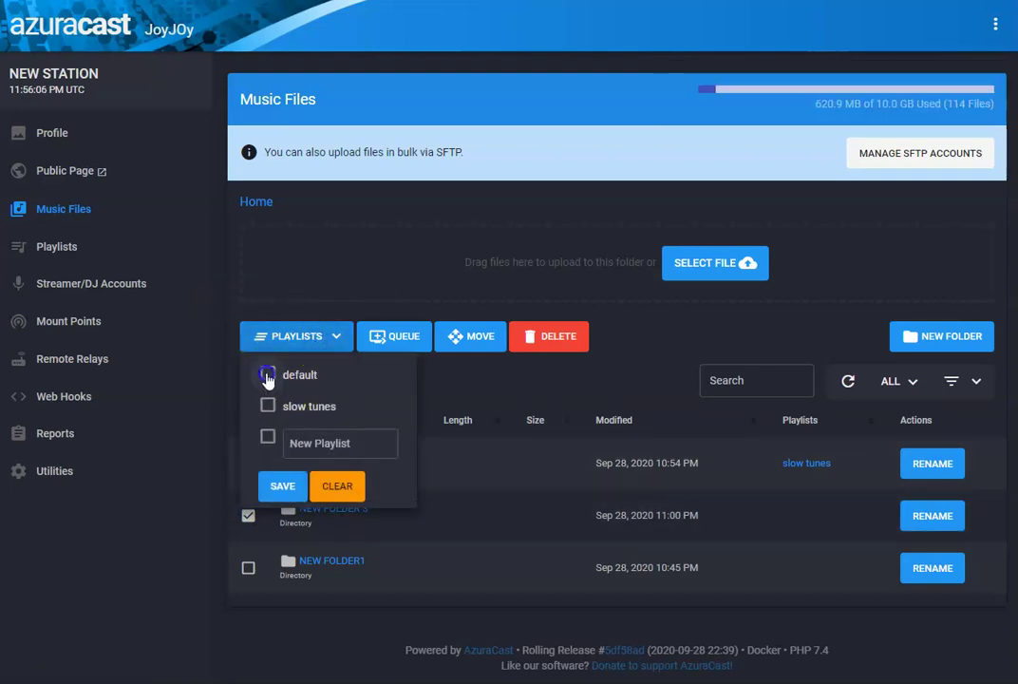
pyautogui.click(282, 485)
pyautogui.click(367, 524)
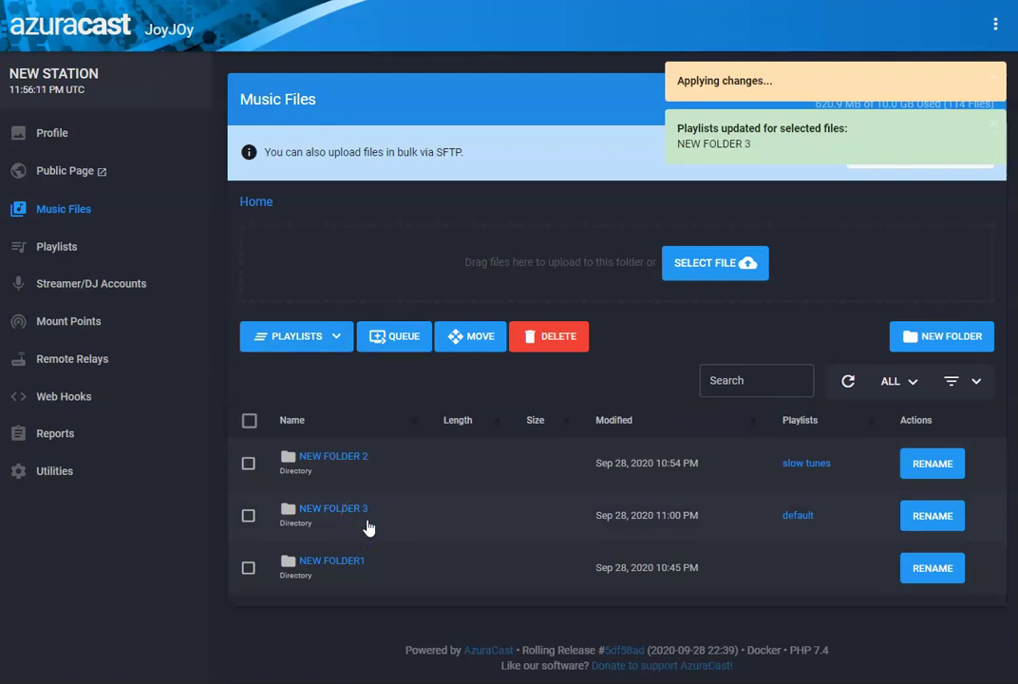
# Step: Set the default playlist's weight to 5 - High and save the changes
pyautogui.click(43, 250)
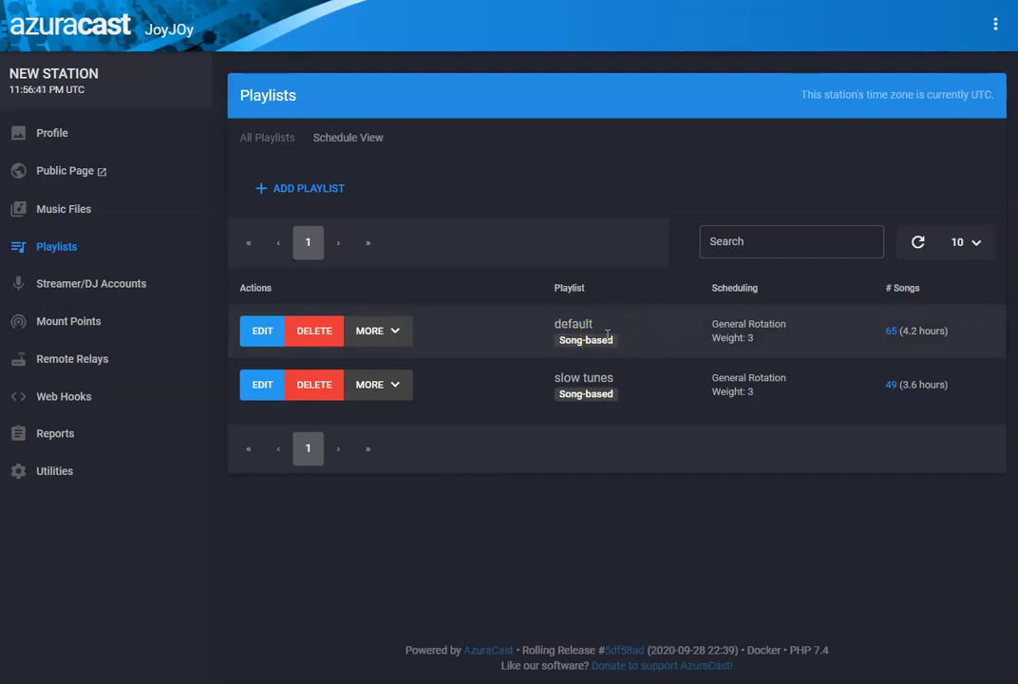
pyautogui.click(450, 316)
pyautogui.click(255, 330)
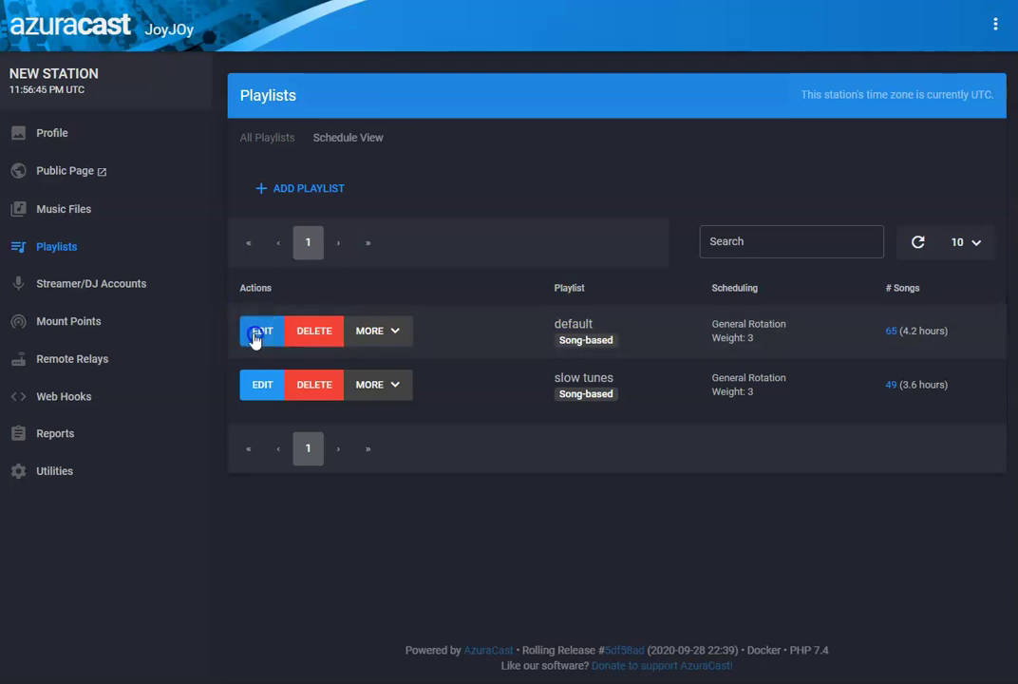
pyautogui.click(549, 158)
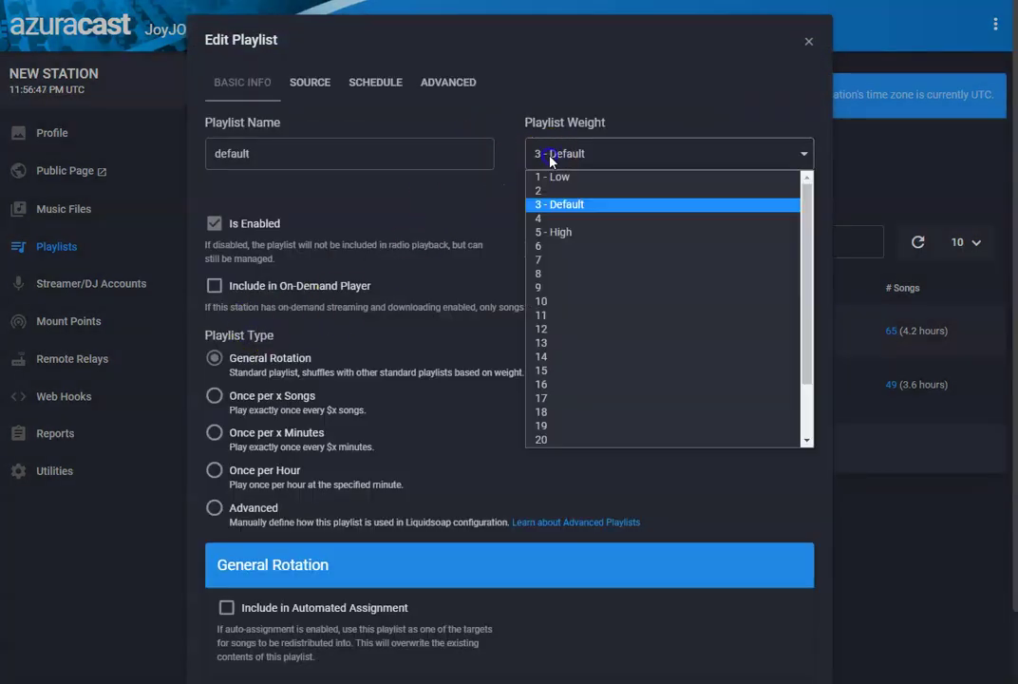
pyautogui.moveTo(553, 174); pyautogui.dragTo(561, 236)
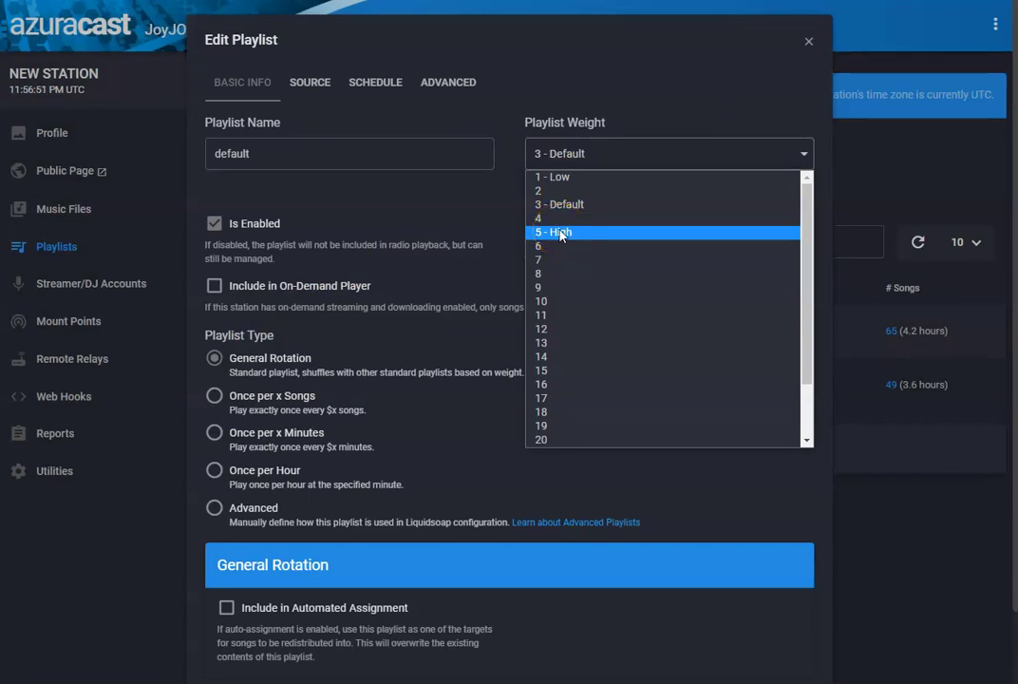
pyautogui.click(561, 235)
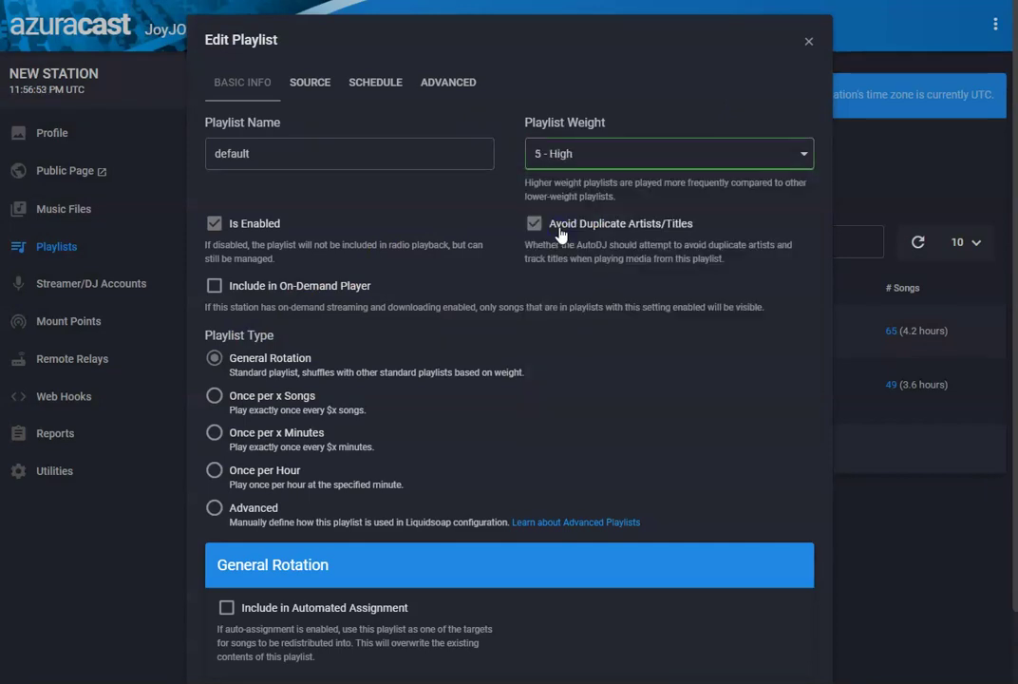
pyautogui.scroll(-1, 382, 558)
pyautogui.click(768, 644)
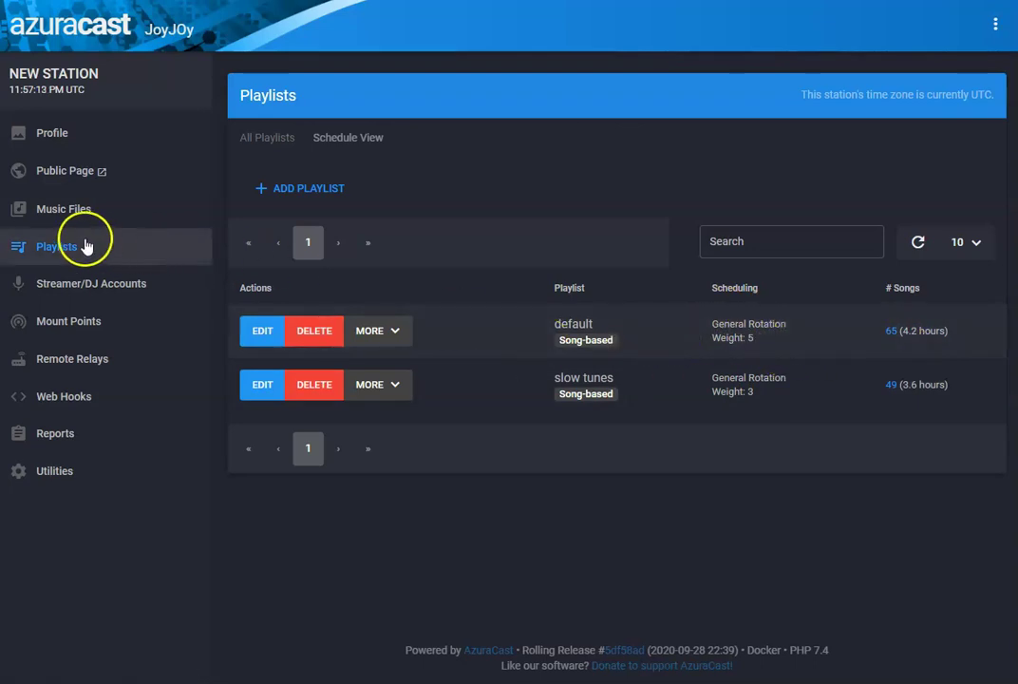
# Step: Check the playlist assignments of the music folders and return to the list of playlists
pyautogui.click(64, 217)
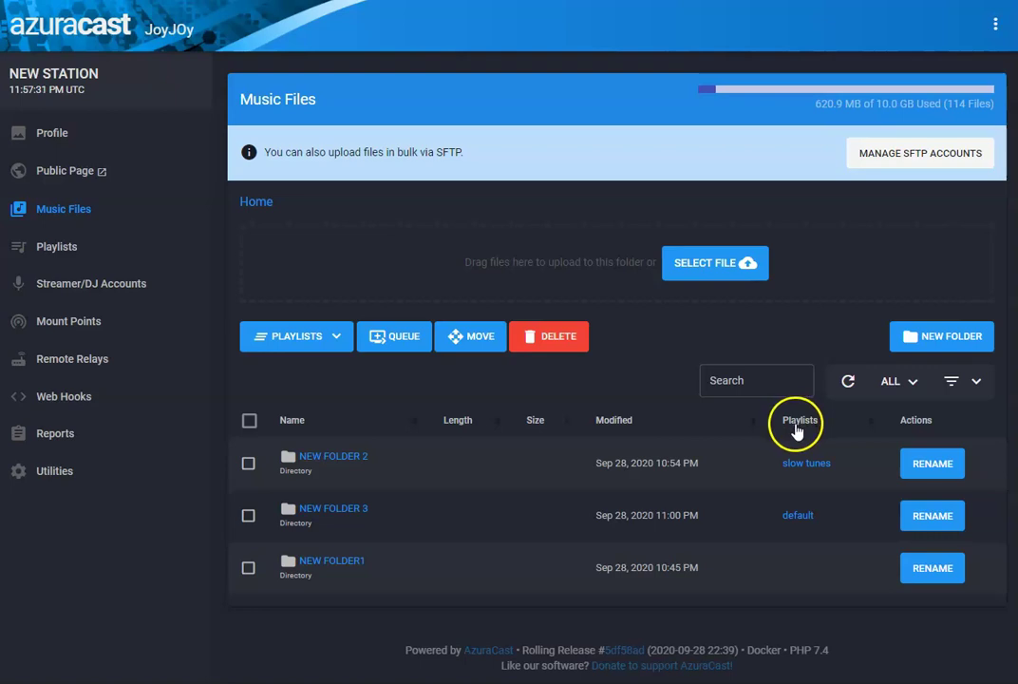
pyautogui.moveTo(61, 256); pyautogui.dragTo(62, 246)
pyautogui.click(63, 246)
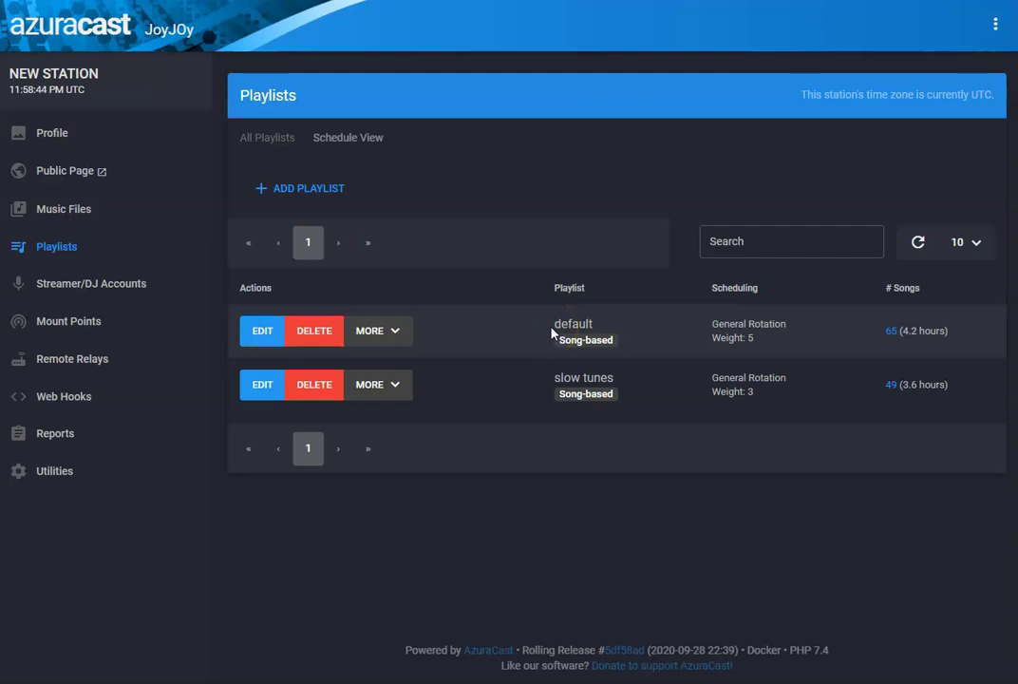
# Step: Create a playlist named promo of the type Once per x Minutes with 15 minutes between plays and save it
pyautogui.click(321, 188)
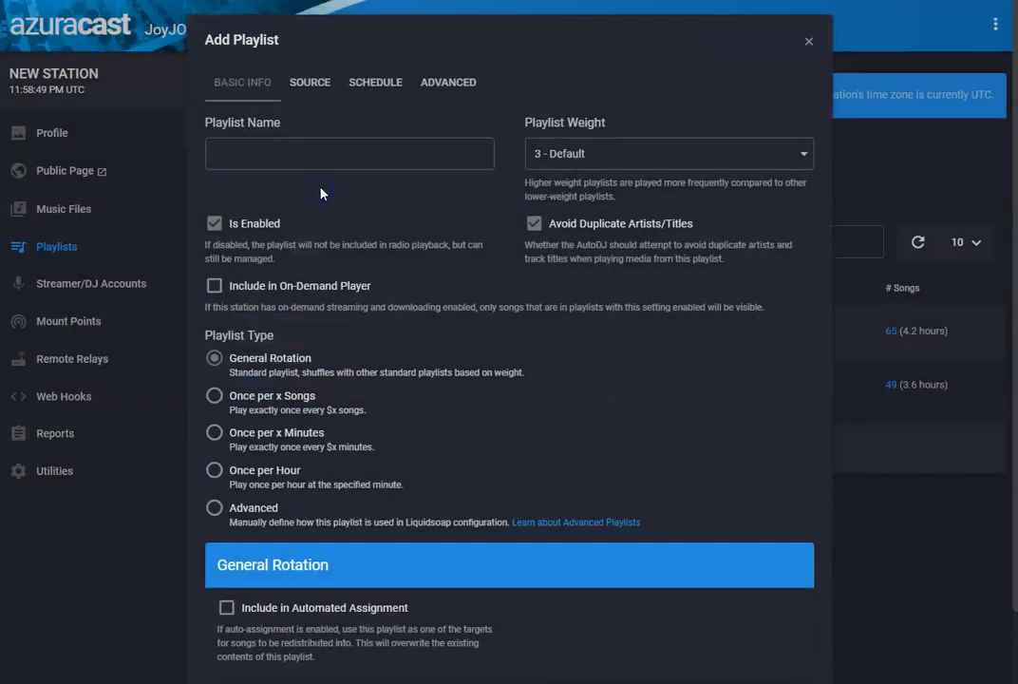
pyautogui.click(300, 156)
pyautogui.write('promo')
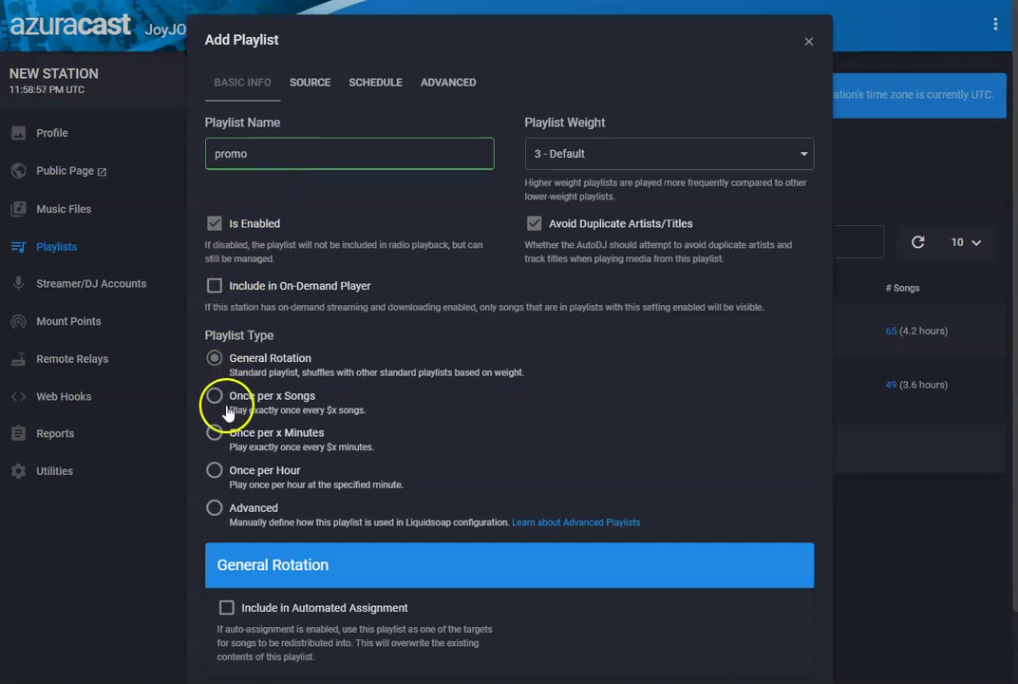
pyautogui.scroll(-2, 211, 393)
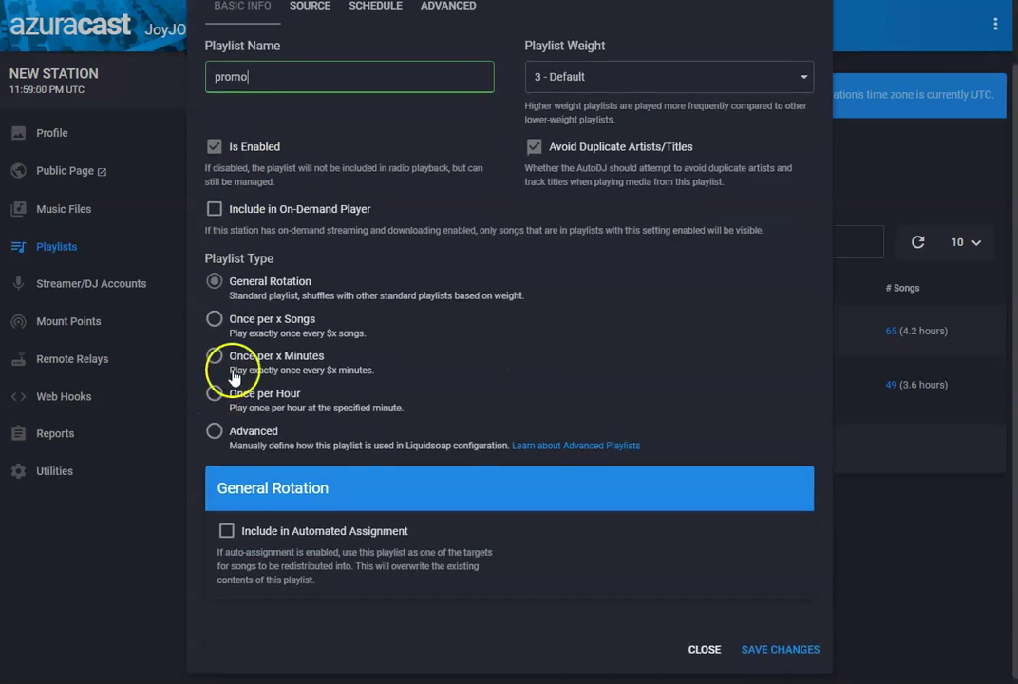
pyautogui.click(214, 357)
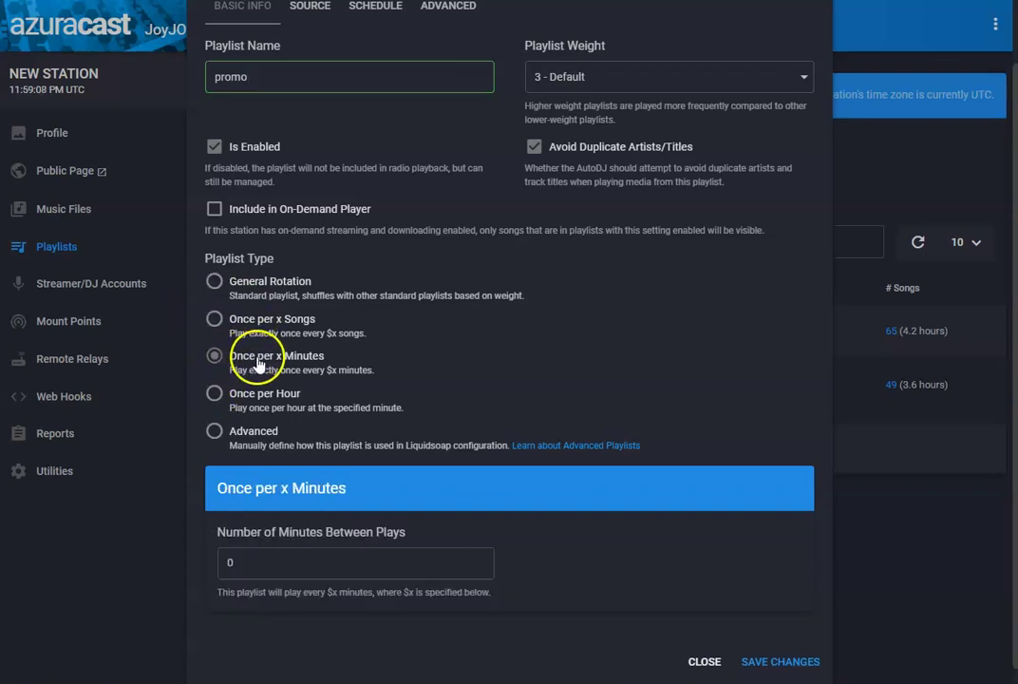
pyautogui.click(246, 563)
pyautogui.write('15')
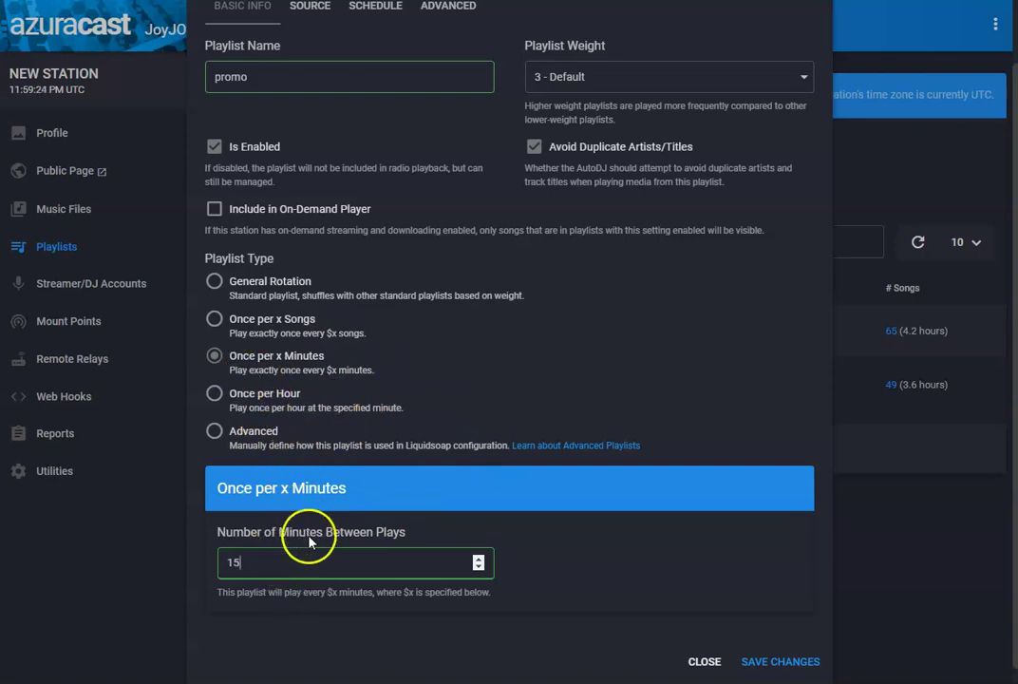
pyautogui.click(771, 660)
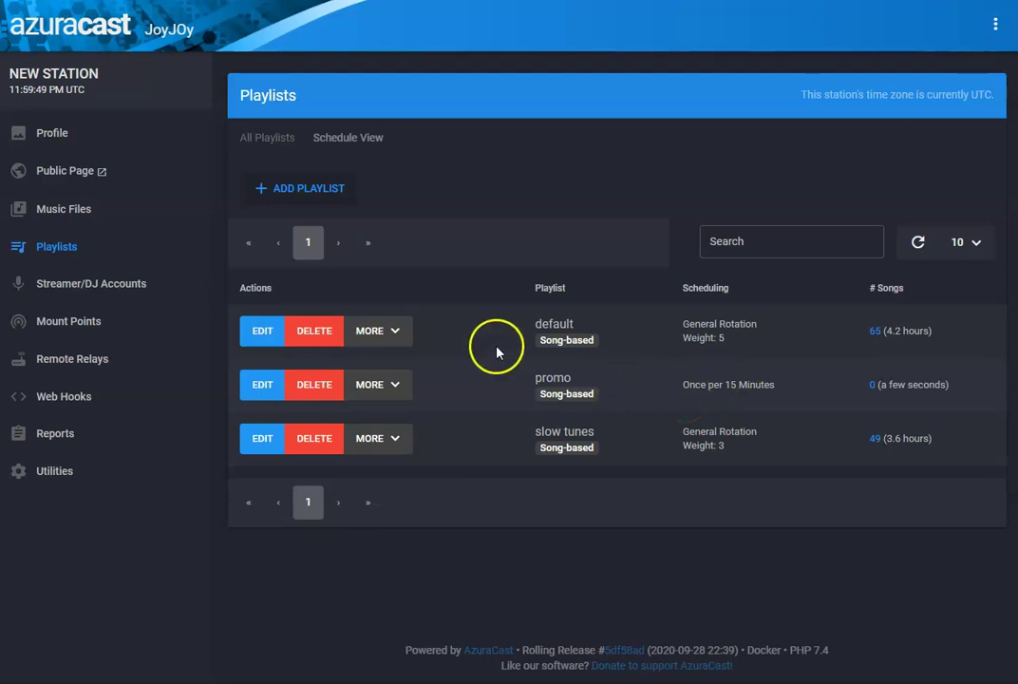
# Step: Create a new folder named promos in the station's music files
pyautogui.click(79, 218)
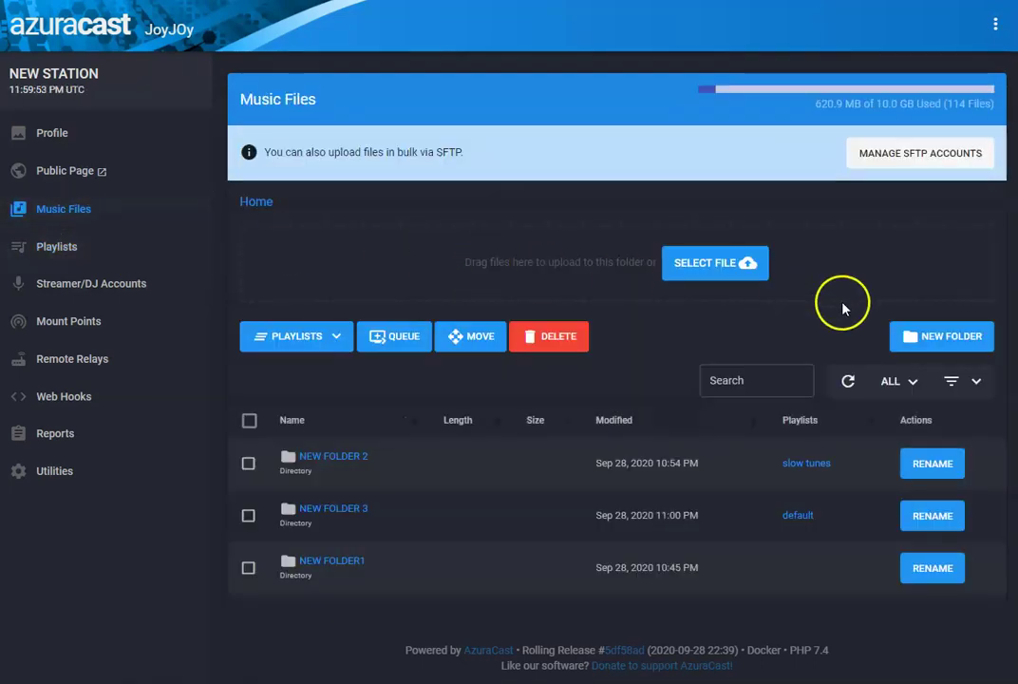
pyautogui.click(933, 336)
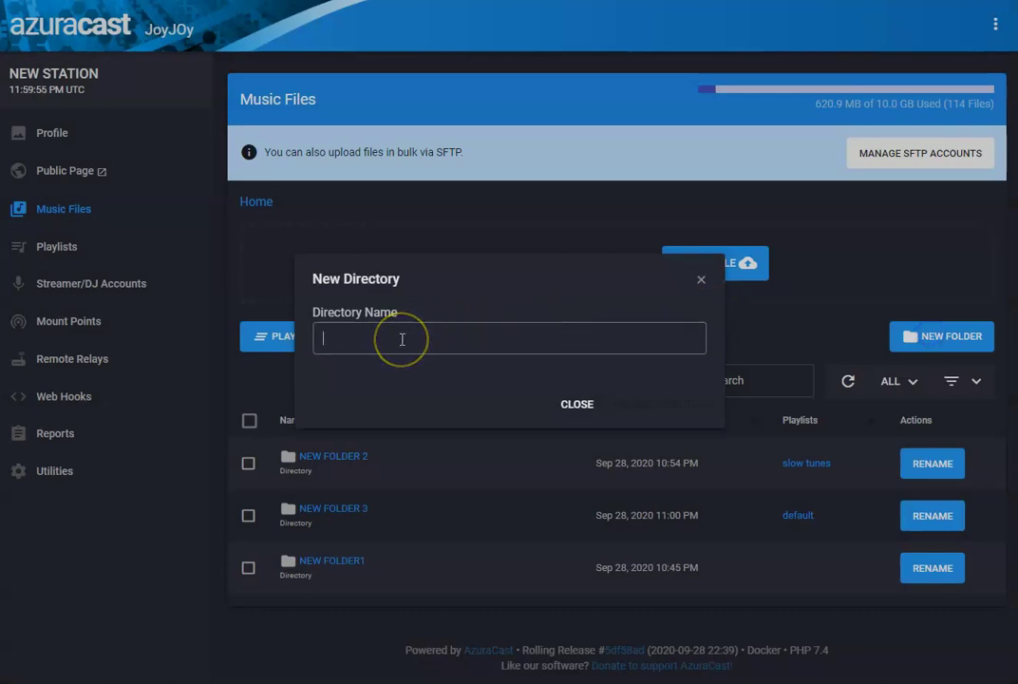
pyautogui.write('promos')
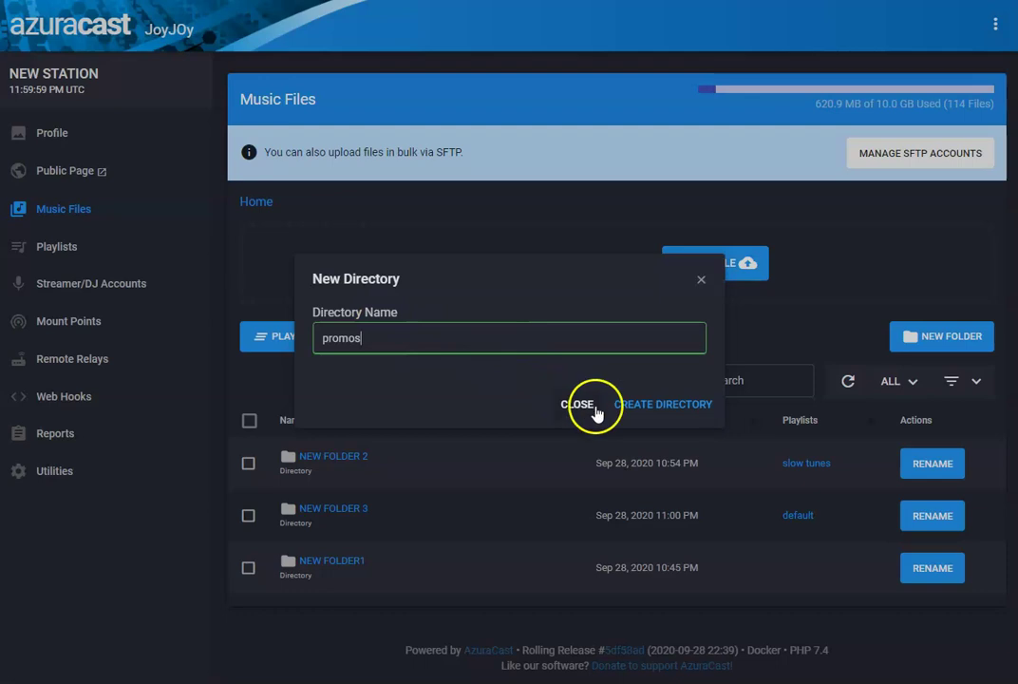
pyautogui.click(635, 409)
# Step: Assign the promos folder to the promo playlist and save
pyautogui.scroll(-1, 607, 409)
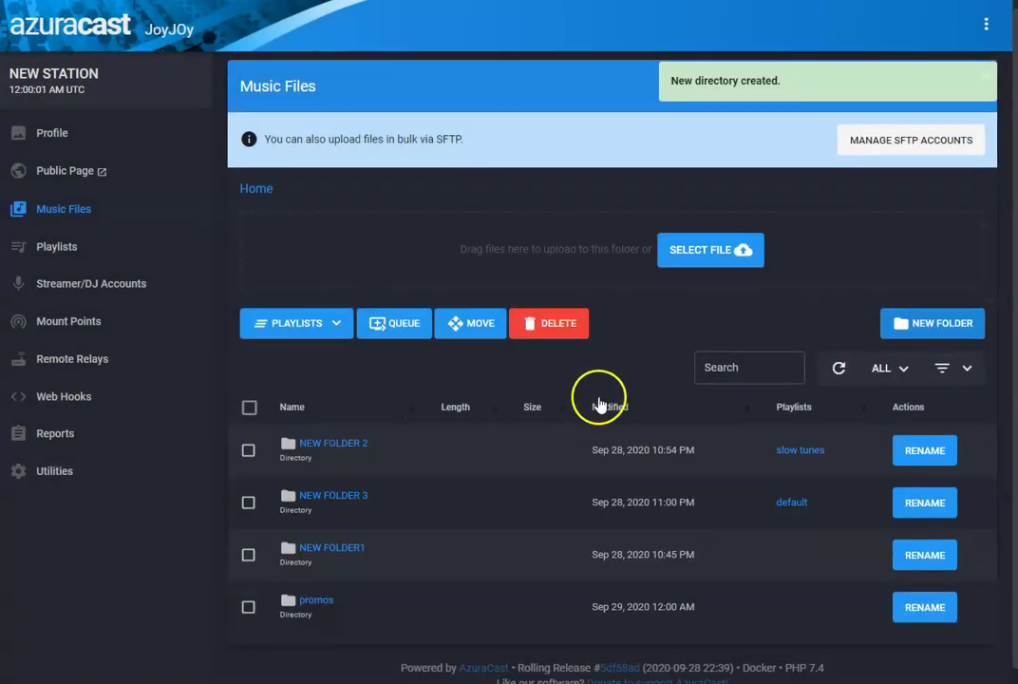
pyautogui.click(249, 592)
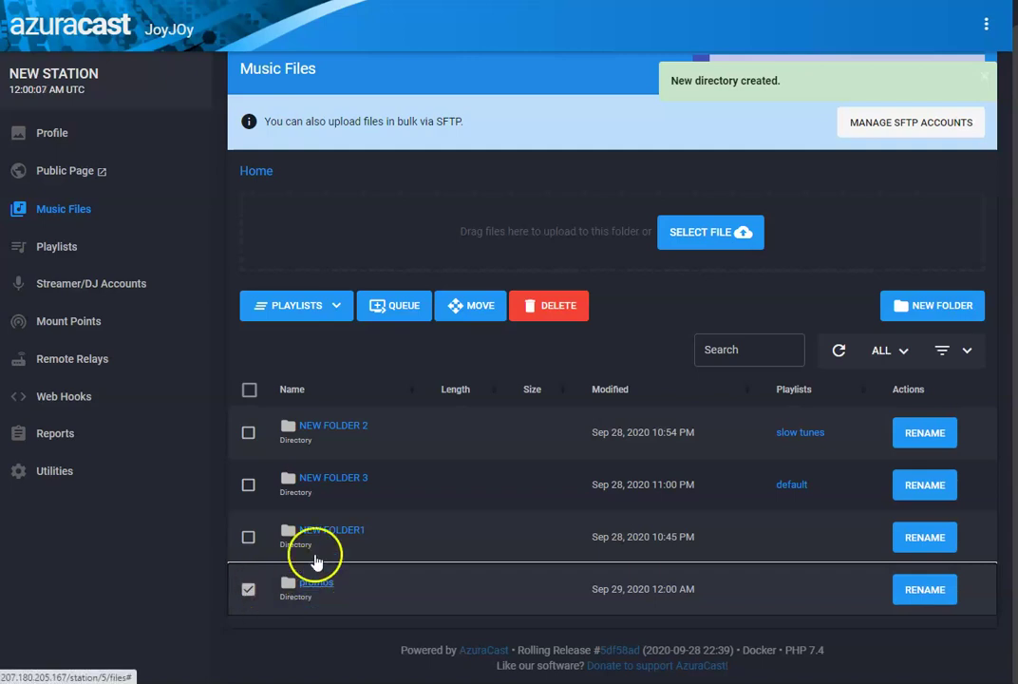
pyautogui.click(336, 308)
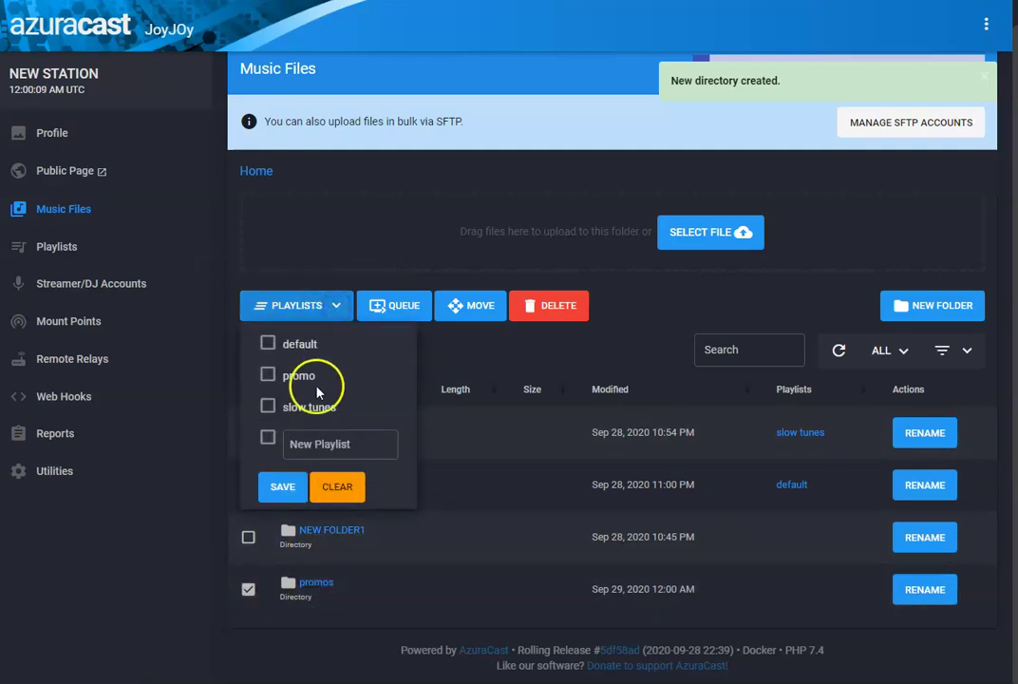
pyautogui.click(268, 375)
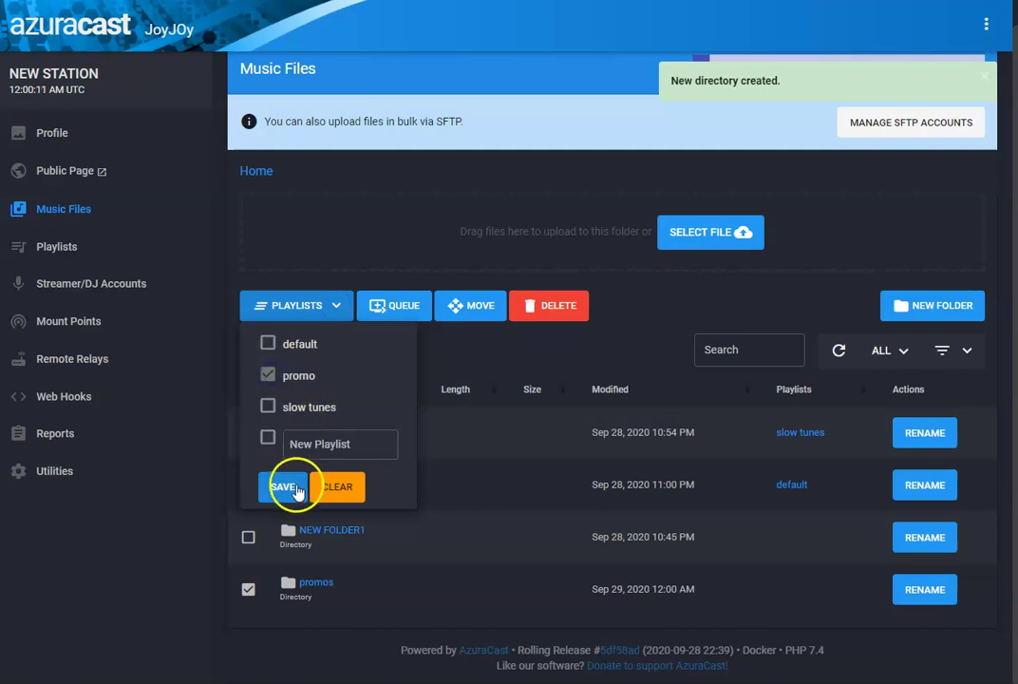
pyautogui.click(284, 487)
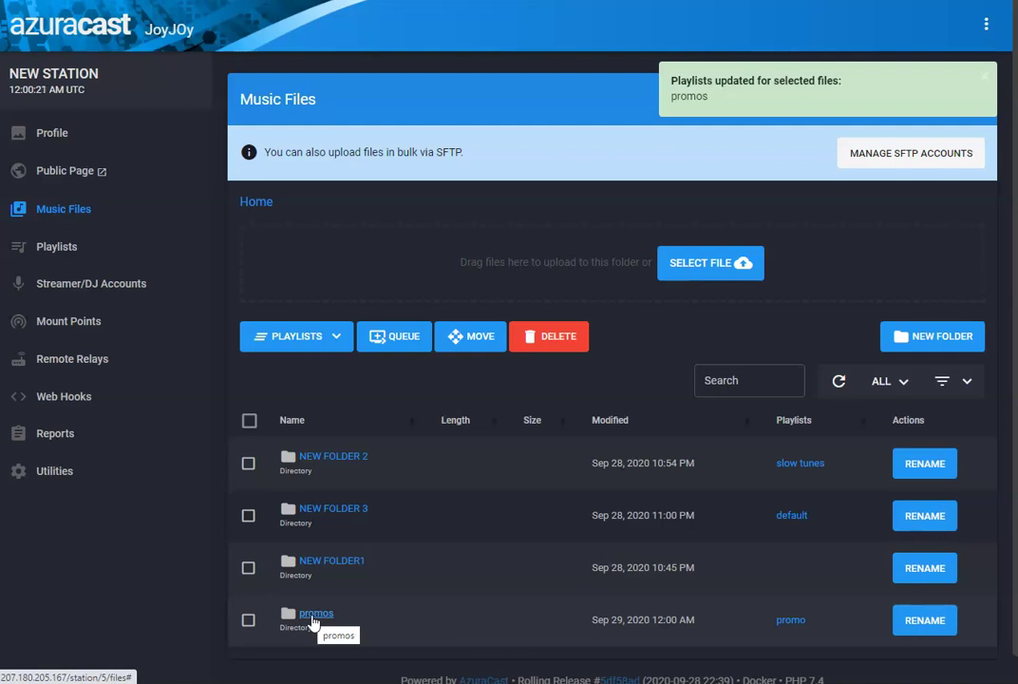
# Step: Look inside the music folder NEW FOLDER1 and begin a new playlist named scheduled with the General Rotation type
pyautogui.click(344, 564)
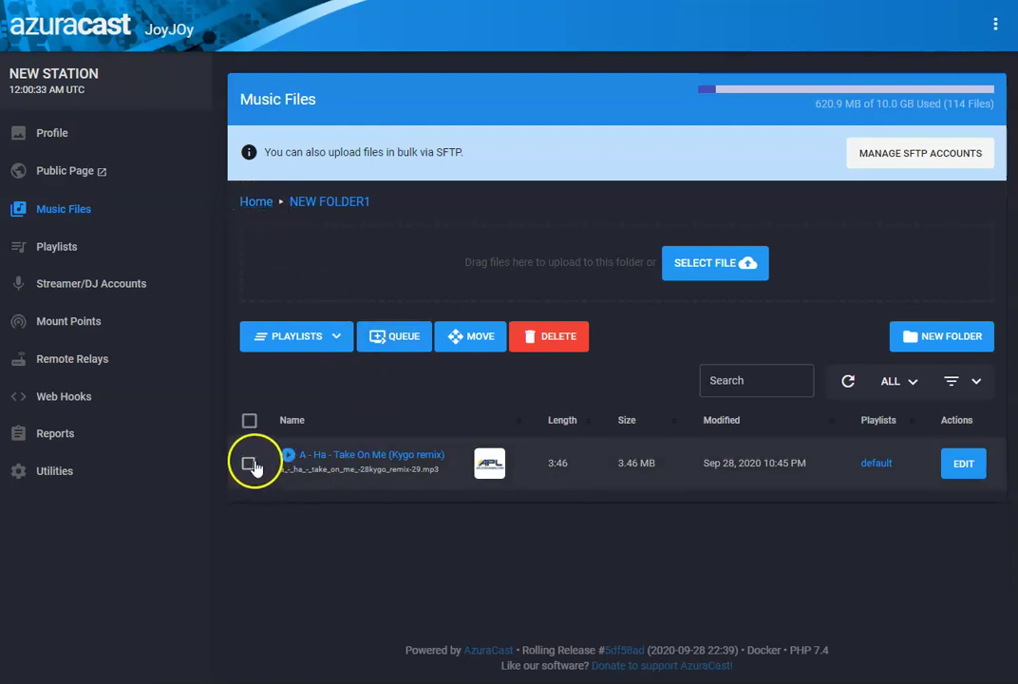
pyautogui.click(71, 250)
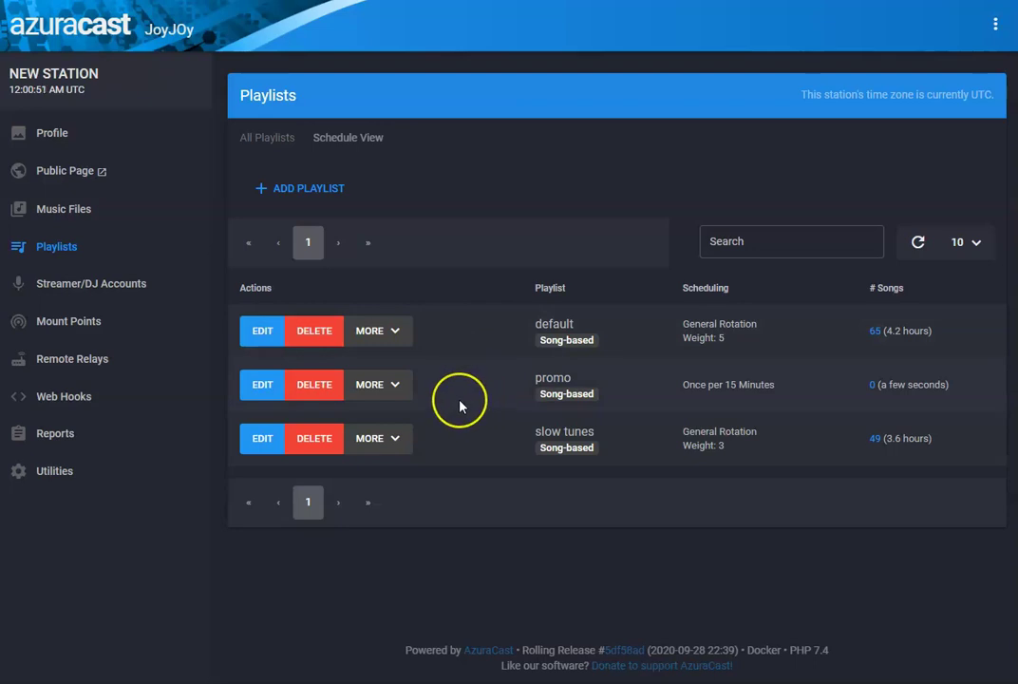
pyautogui.click(297, 192)
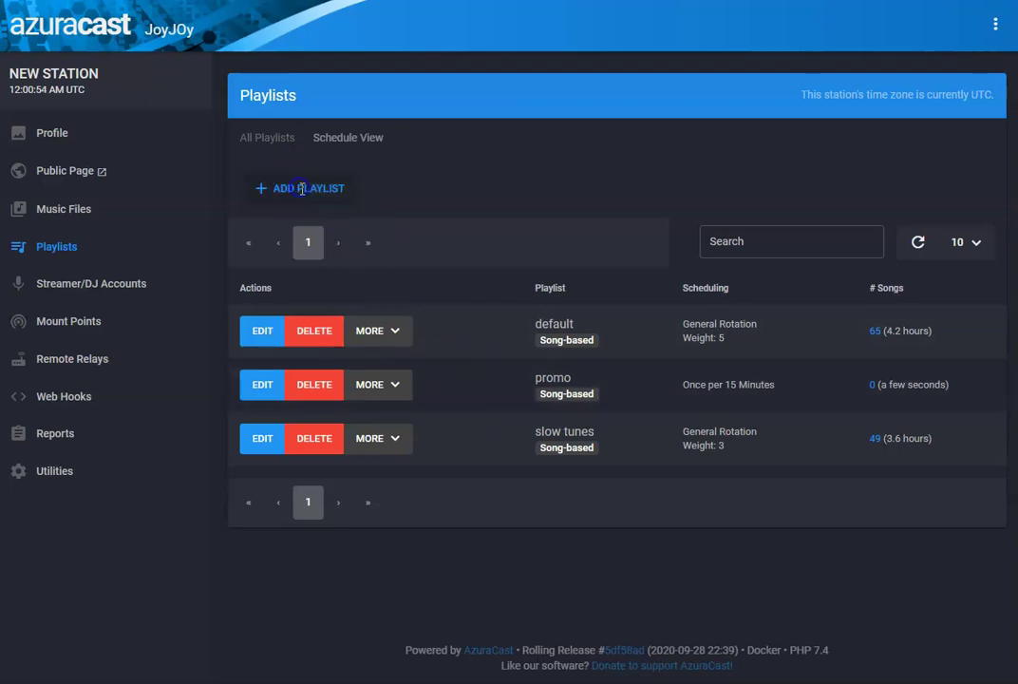
pyautogui.click(300, 149)
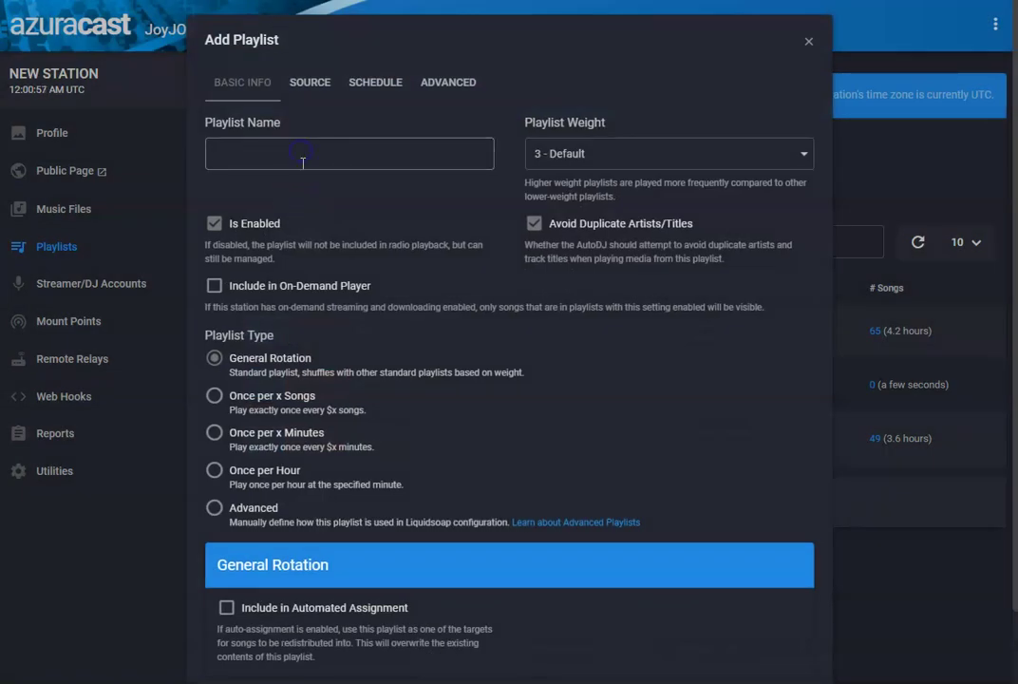
pyautogui.write('scheduled')
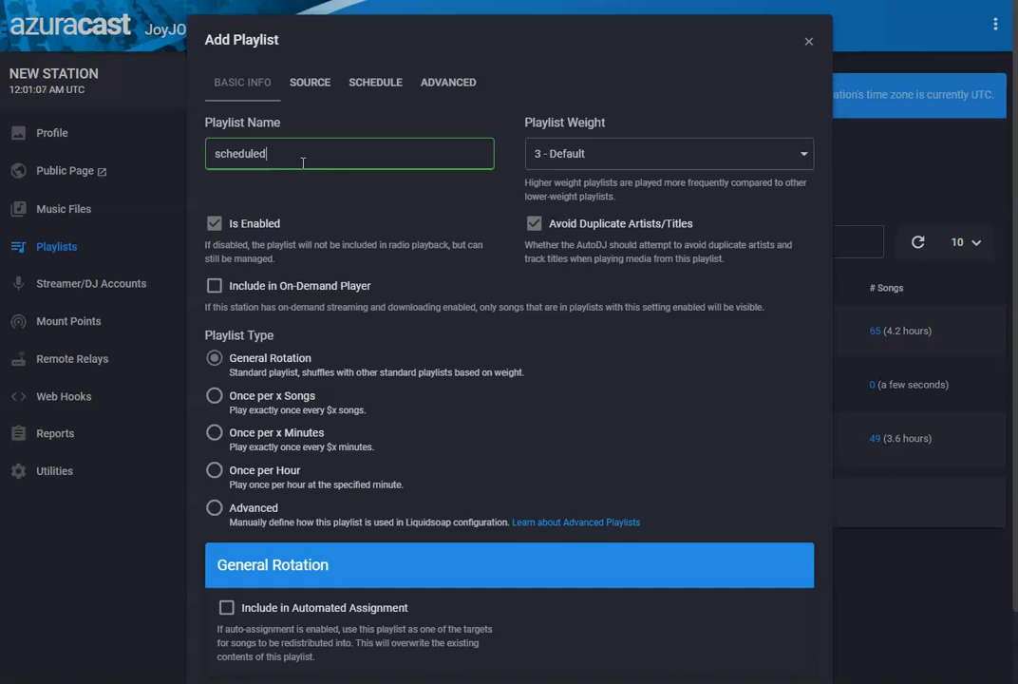
pyautogui.click(302, 165)
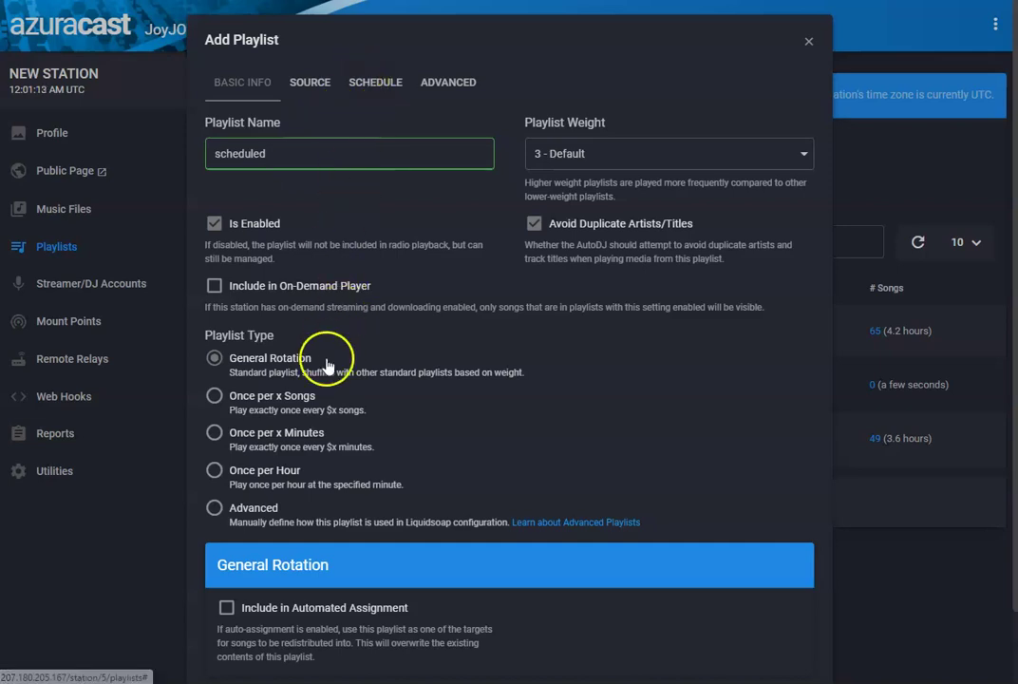
pyautogui.click(264, 362)
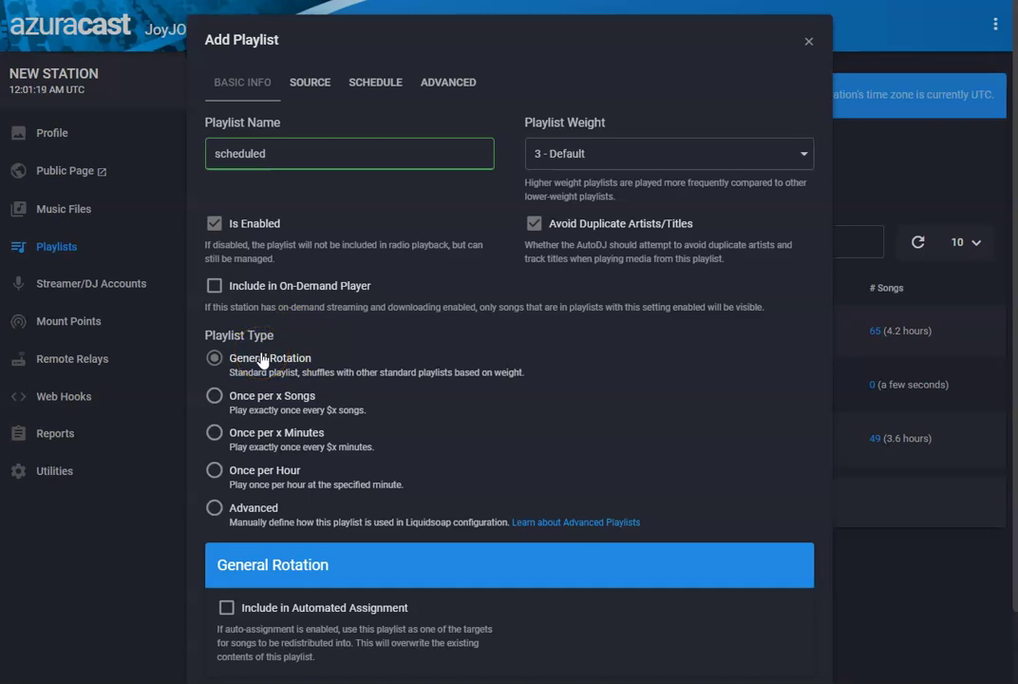
# Step: Add a schedule item to the new playlist for Friday from 08:00 PM to 10:00 PM and save the changes
pyautogui.click(326, 85)
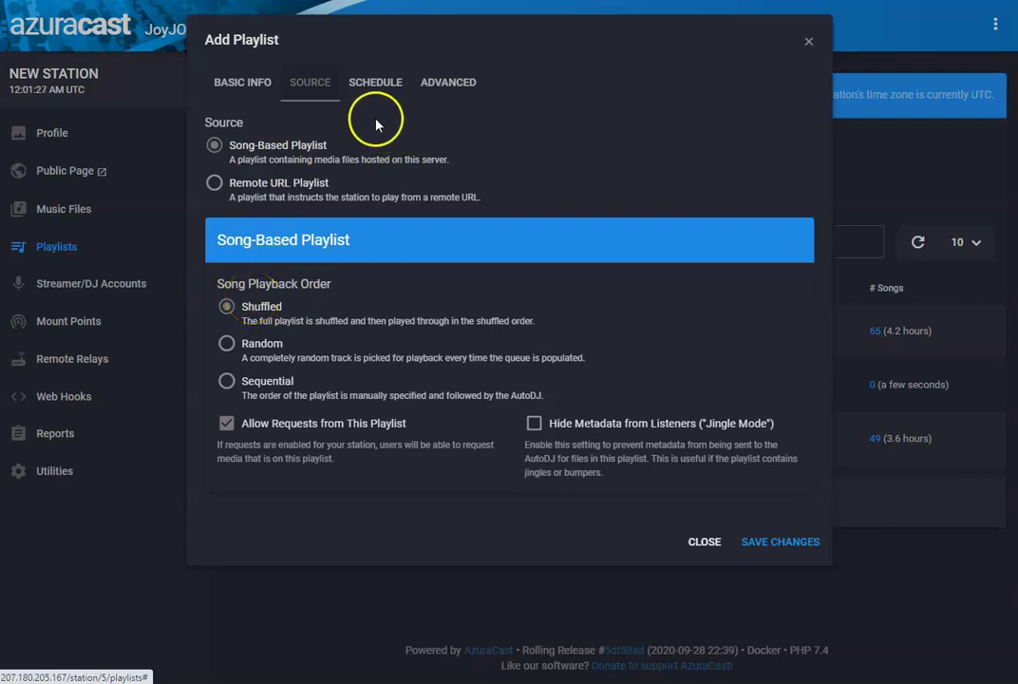
pyautogui.click(377, 84)
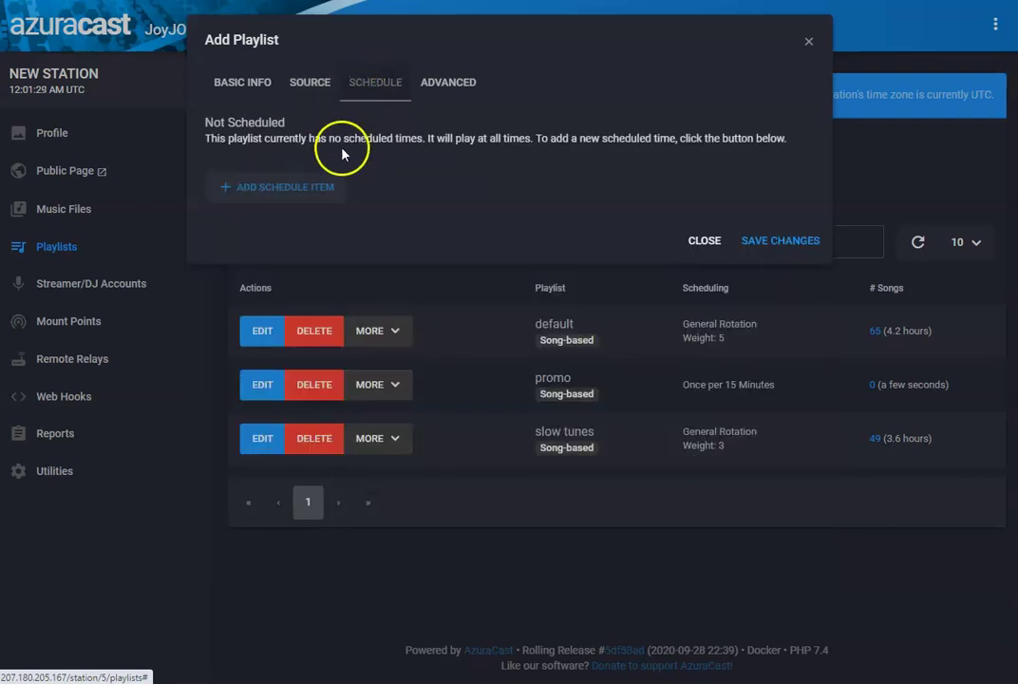
pyautogui.click(309, 189)
pyautogui.click(228, 215)
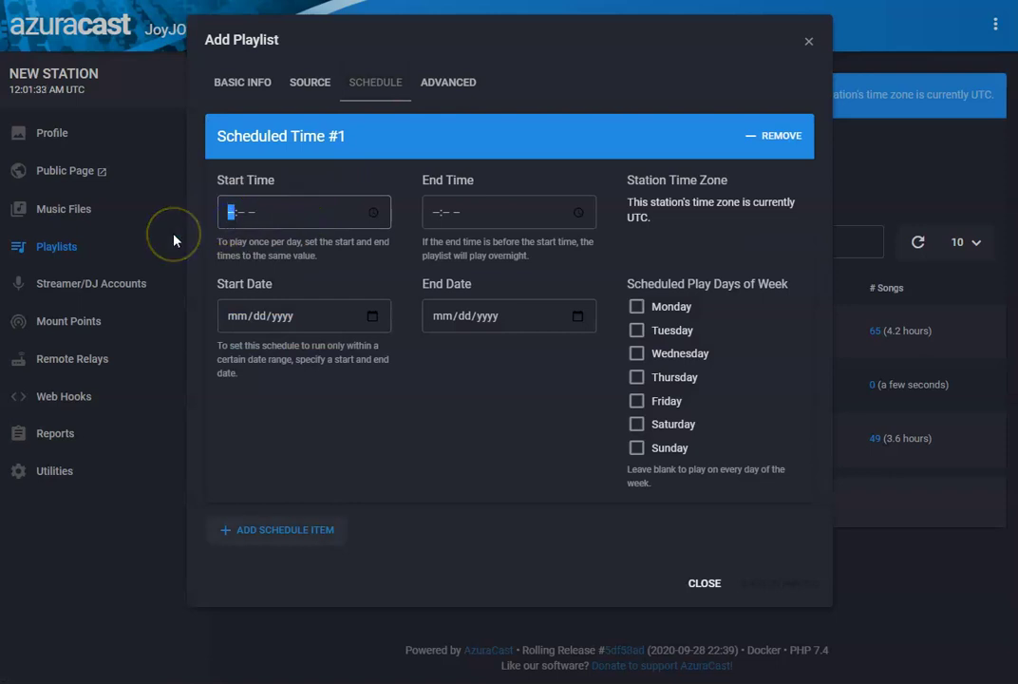
pyautogui.write('08:00')
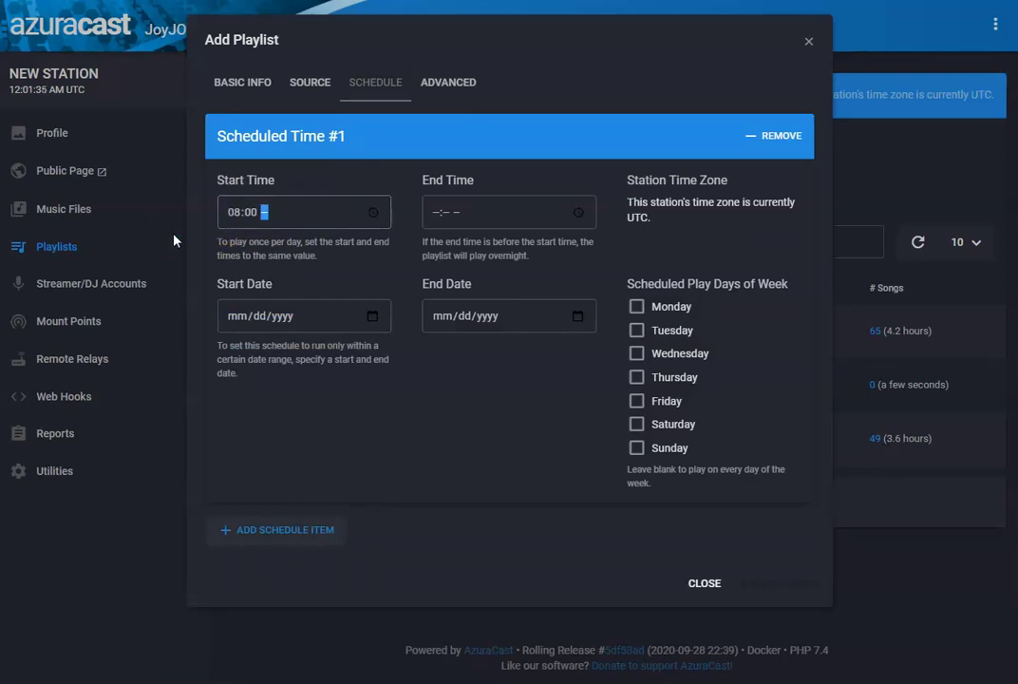
pyautogui.write('p')
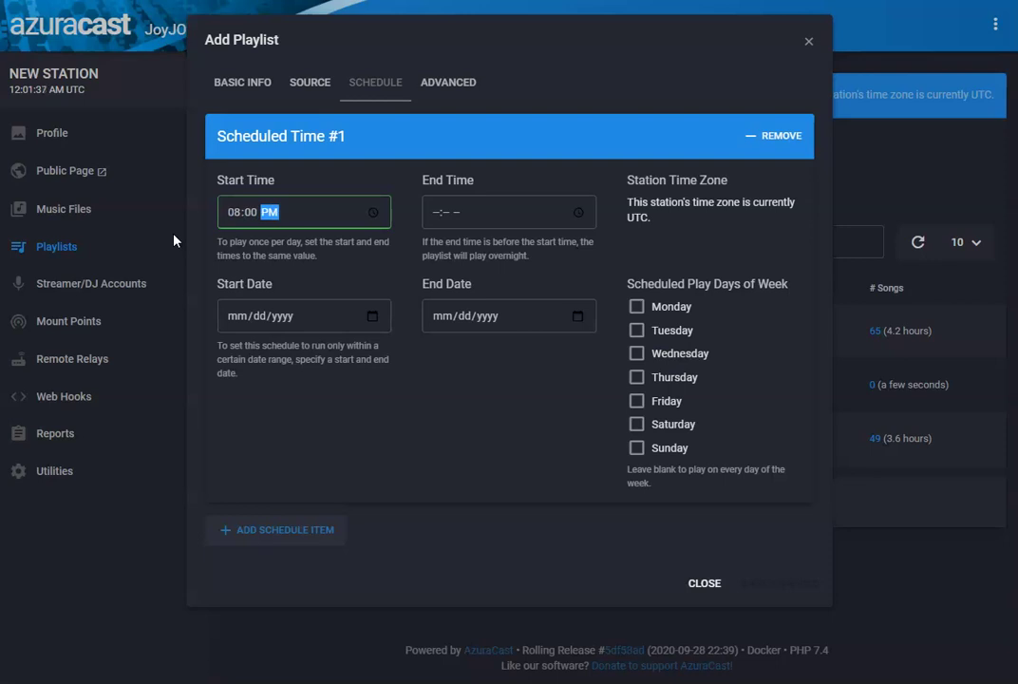
pyautogui.click(433, 212)
pyautogui.write('1000')
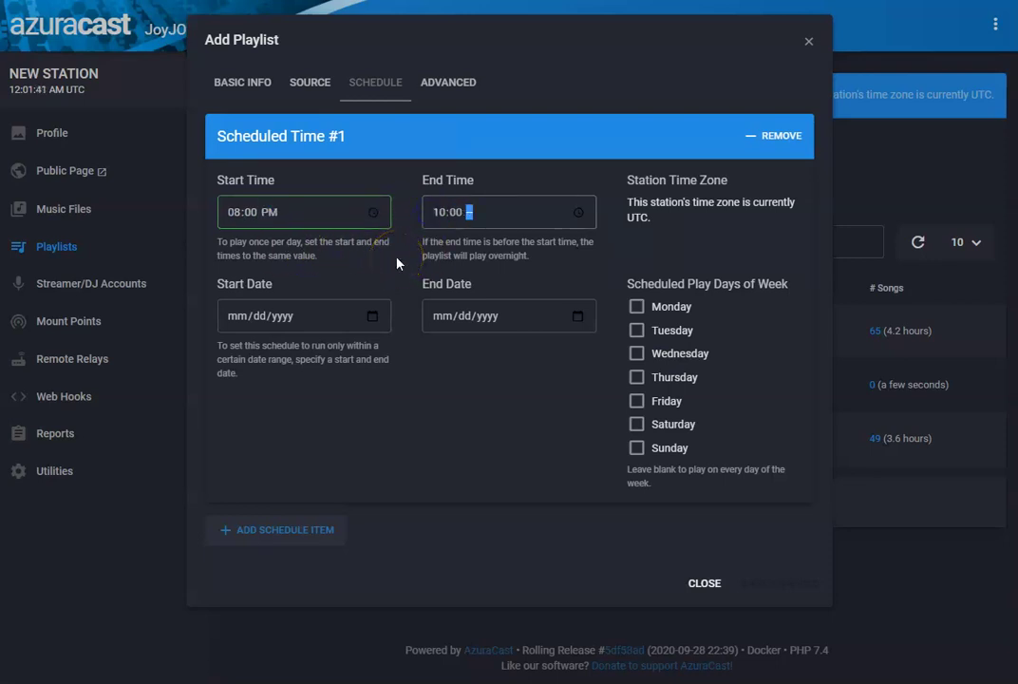
pyautogui.write('p')
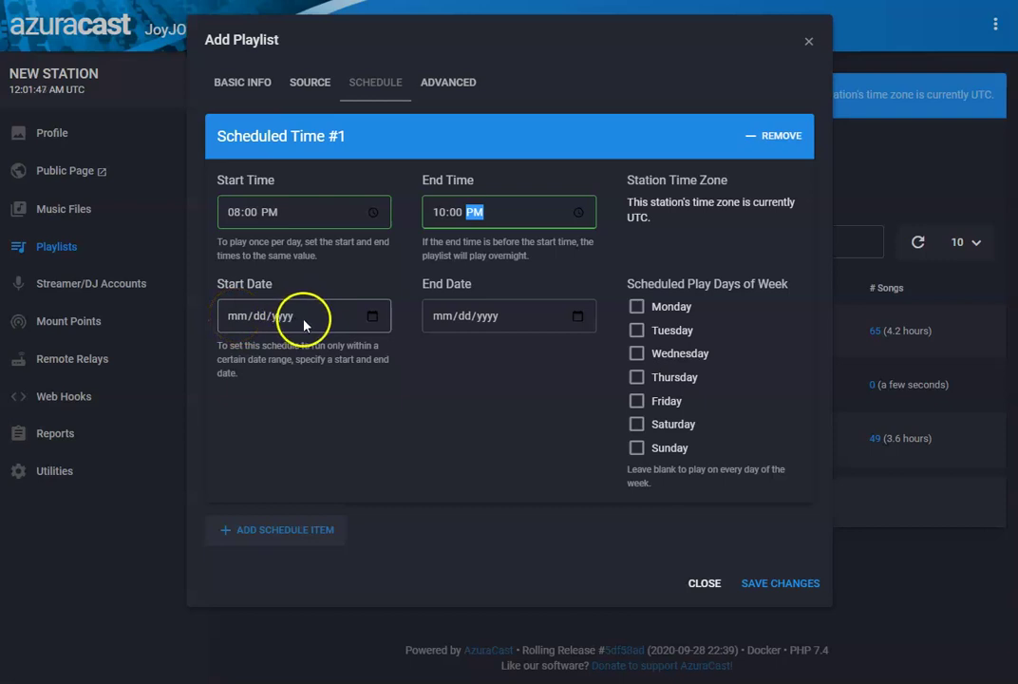
pyautogui.click(636, 401)
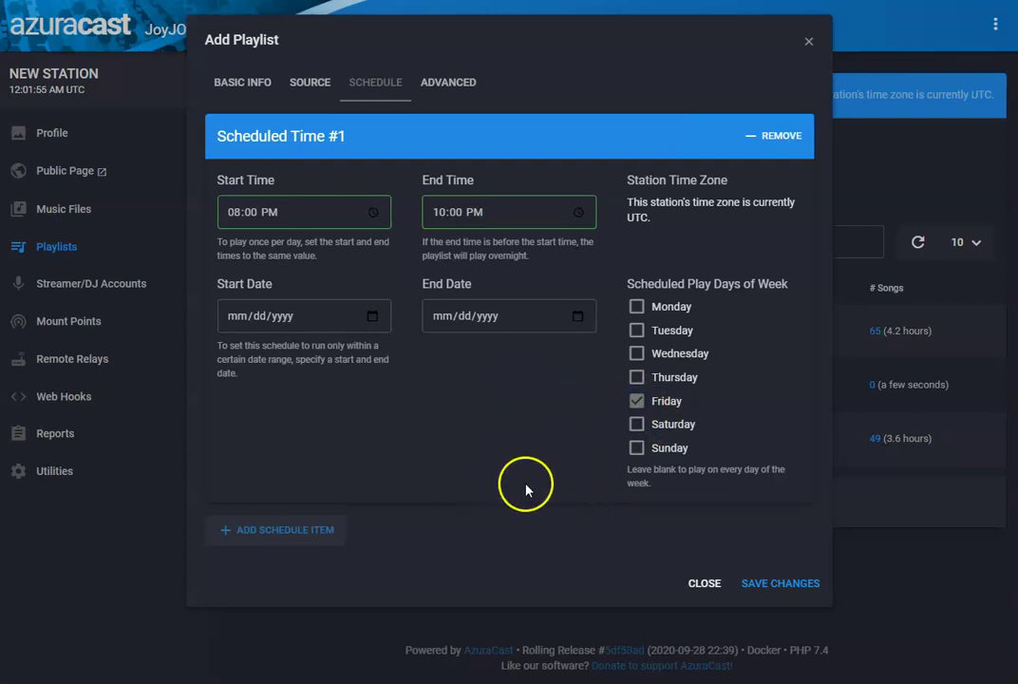
pyautogui.click(780, 585)
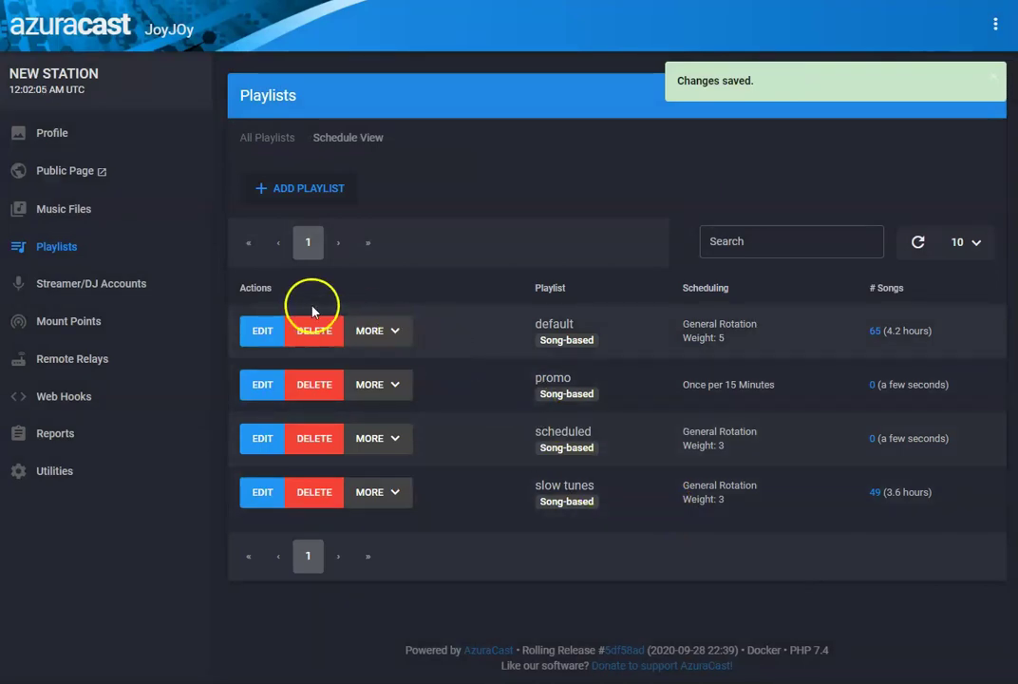
# Step: Assign the music folder NEW FOLDER1 to the scheduled playlist and save
pyautogui.click(63, 217)
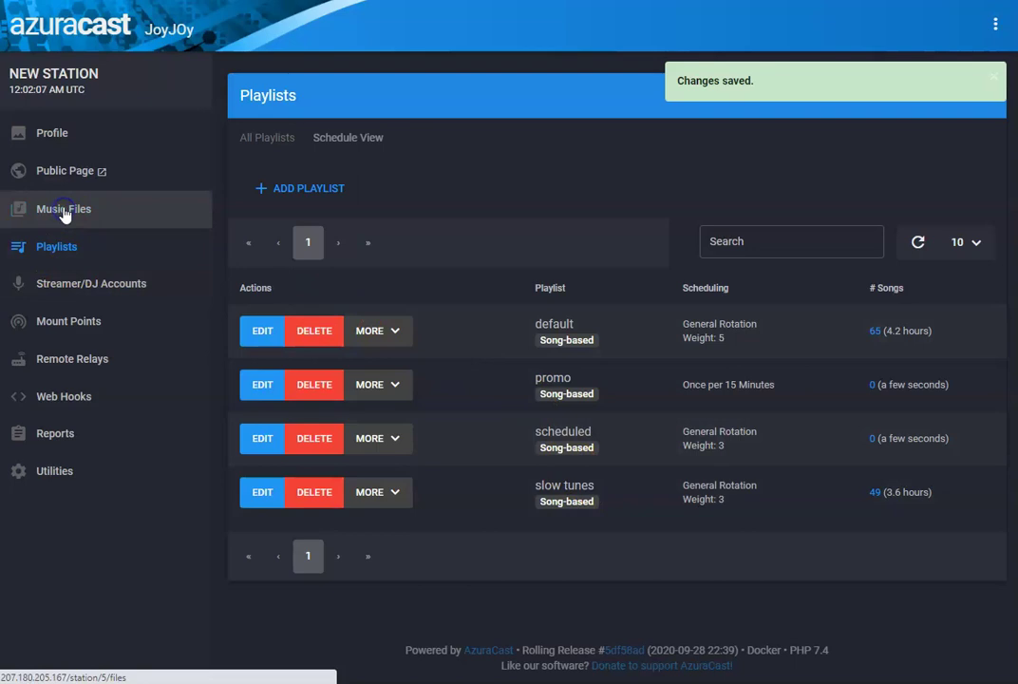
pyautogui.scroll(-1, 391, 509)
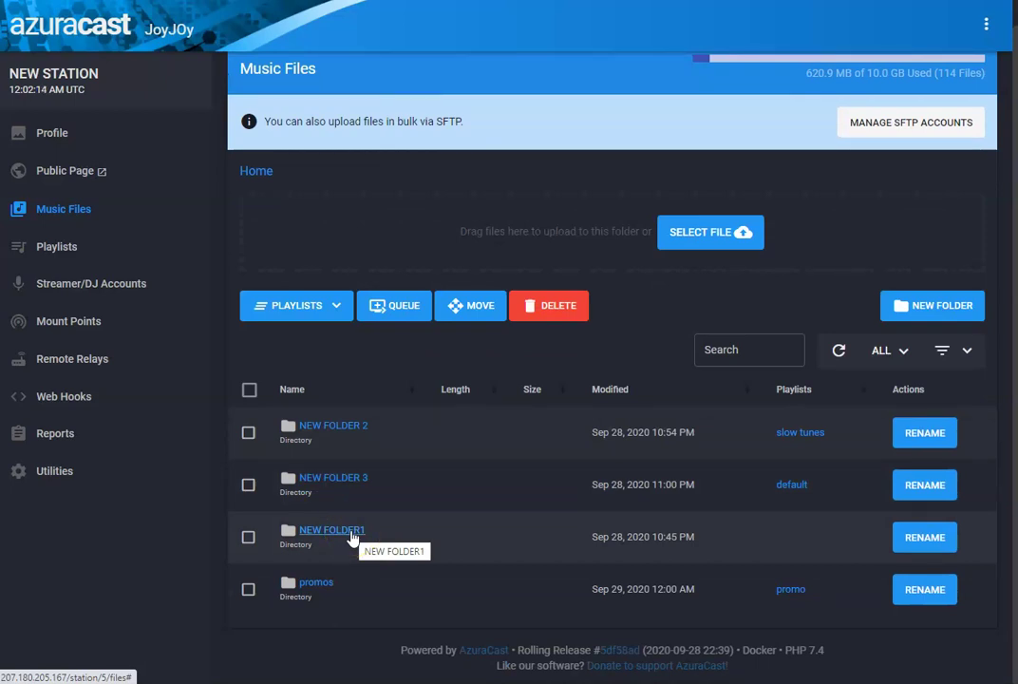
pyautogui.click(248, 538)
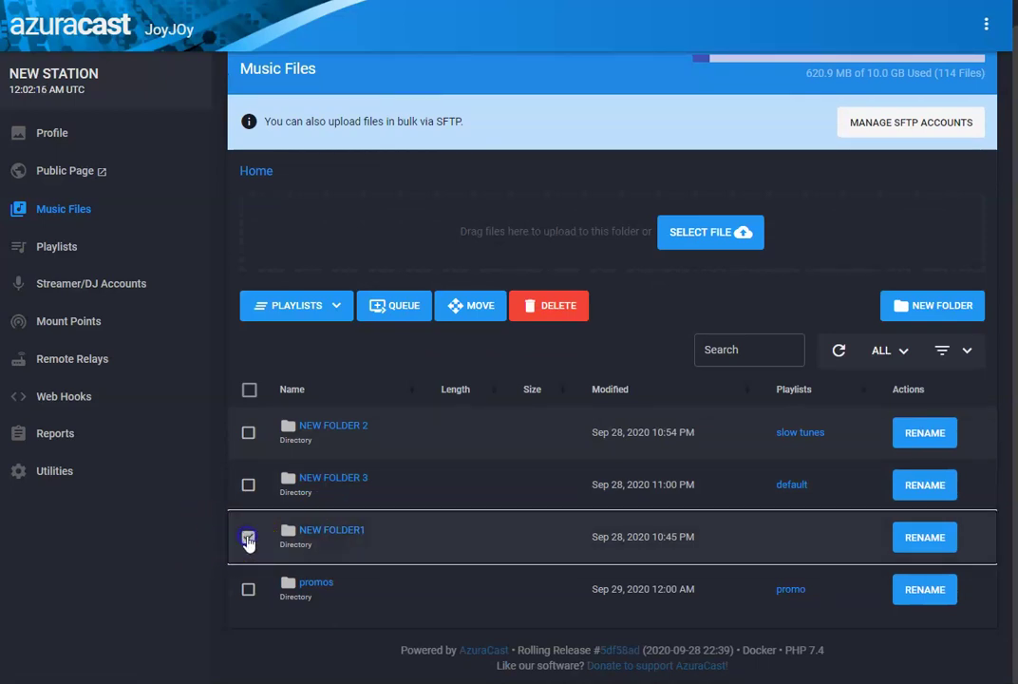
pyautogui.click(309, 315)
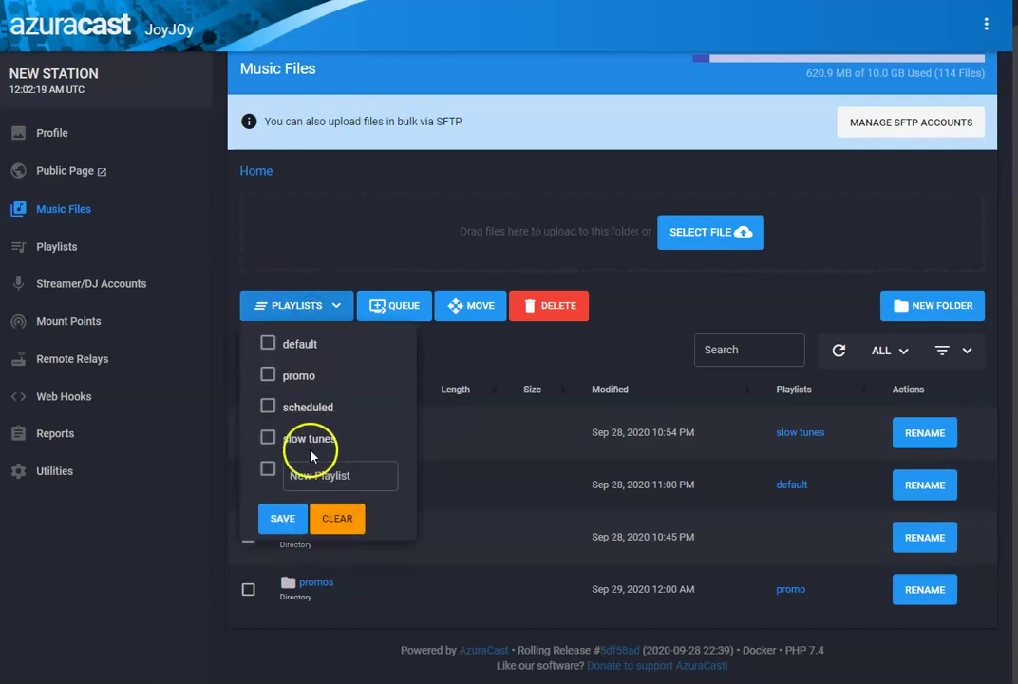
pyautogui.click(268, 407)
pyautogui.click(281, 517)
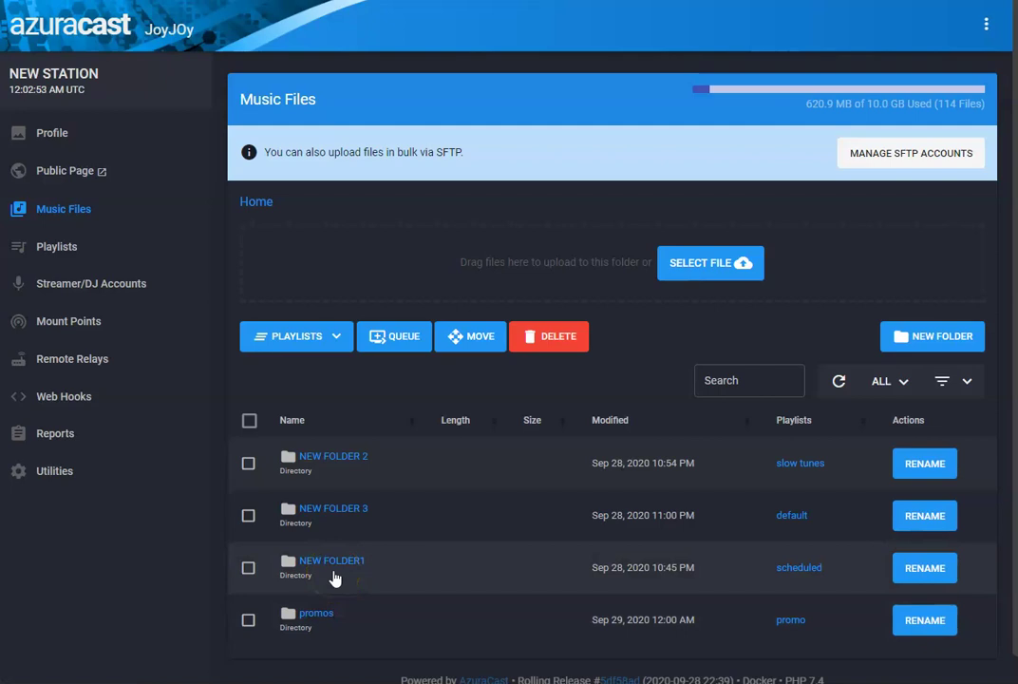
# Step: Examine the weekly schedule view of the station's playlists for the scheduled playlist's Friday evening slot, and return to the list of all playlists
pyautogui.scroll(-1, 373, 559)
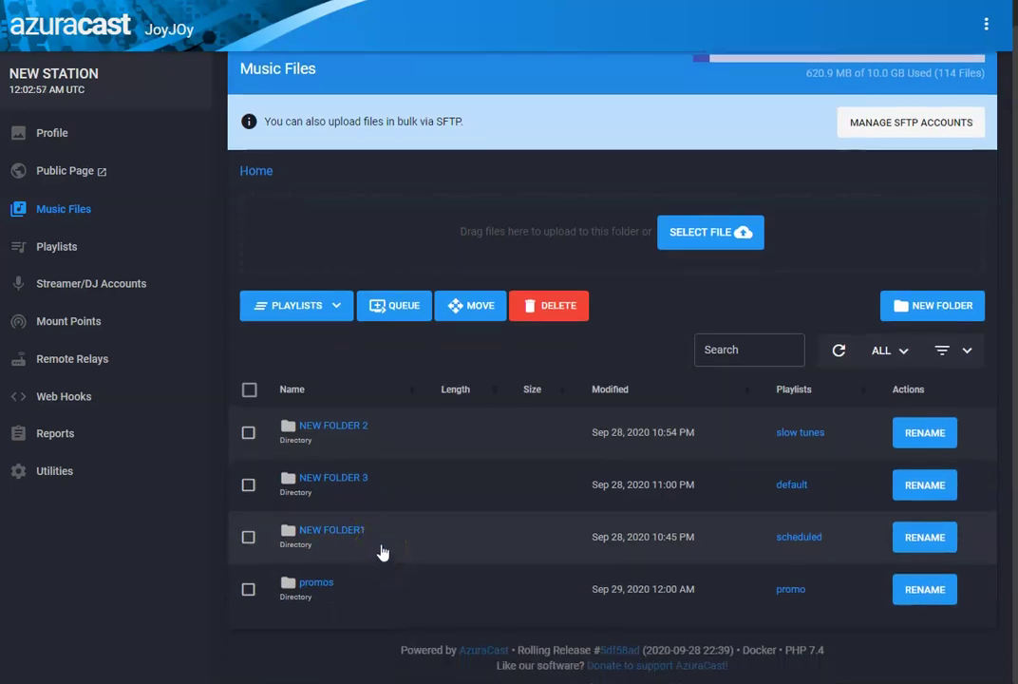
pyautogui.scroll(1, 380, 551)
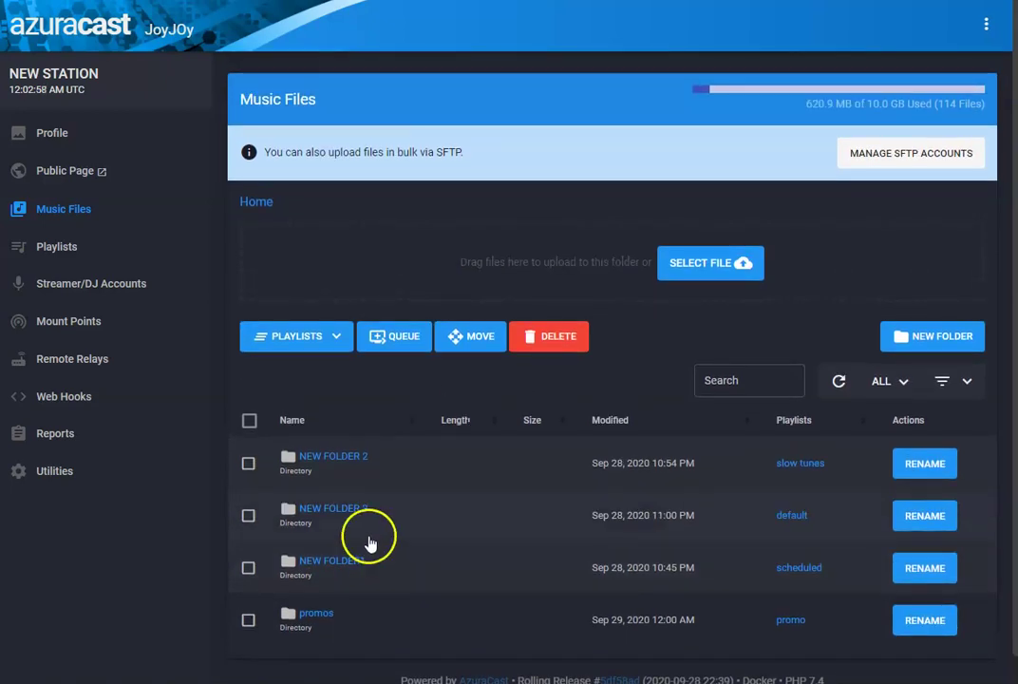
pyautogui.click(67, 249)
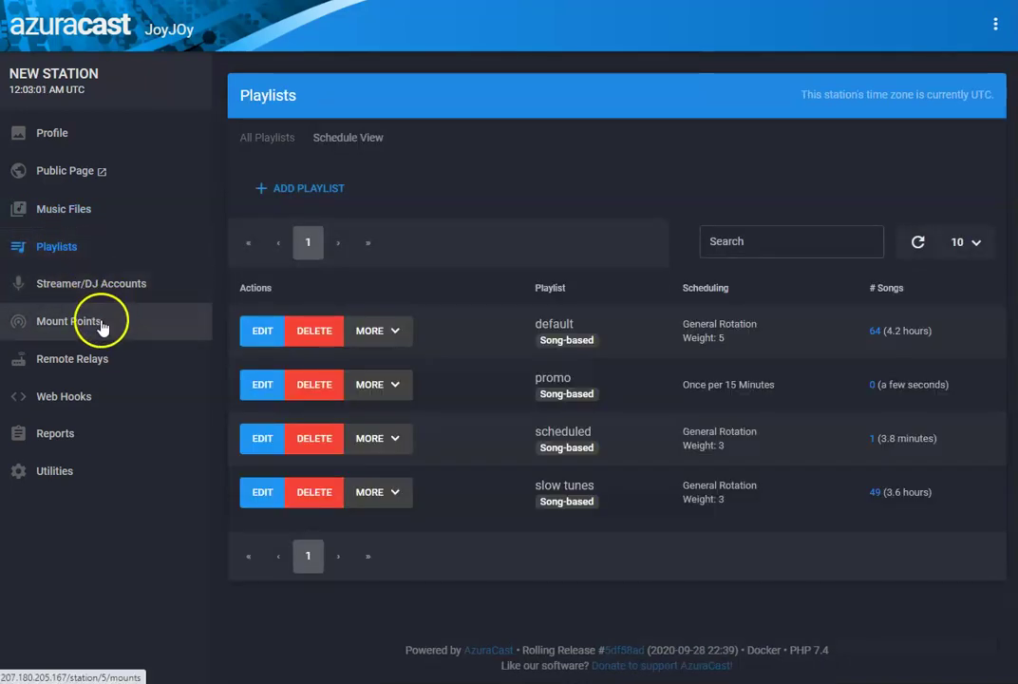
pyautogui.click(318, 135)
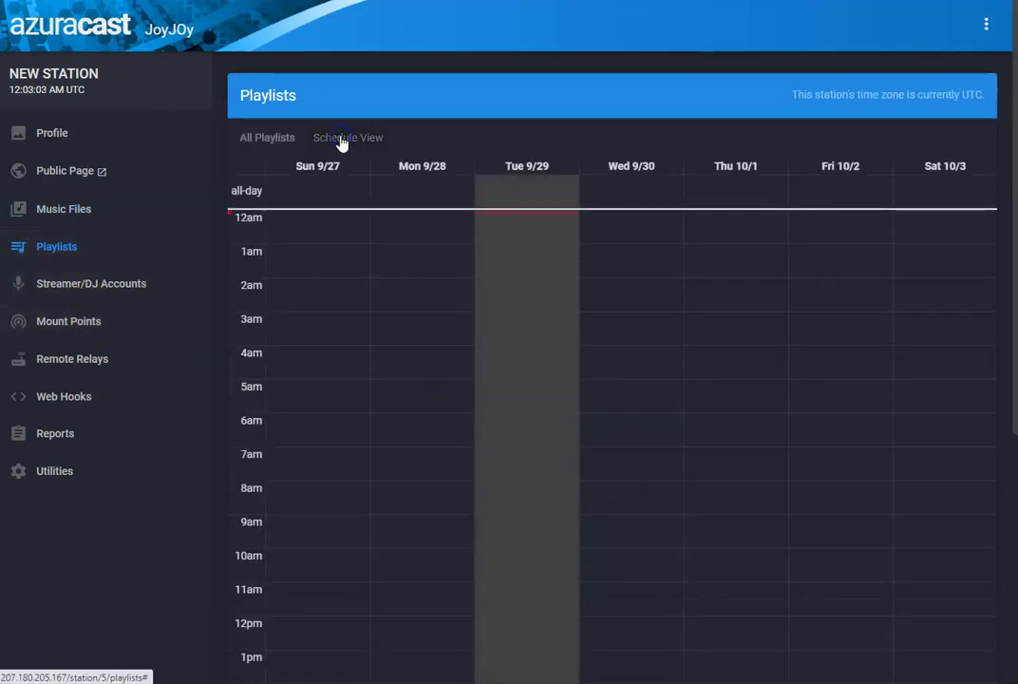
pyautogui.scroll(-4, 479, 321)
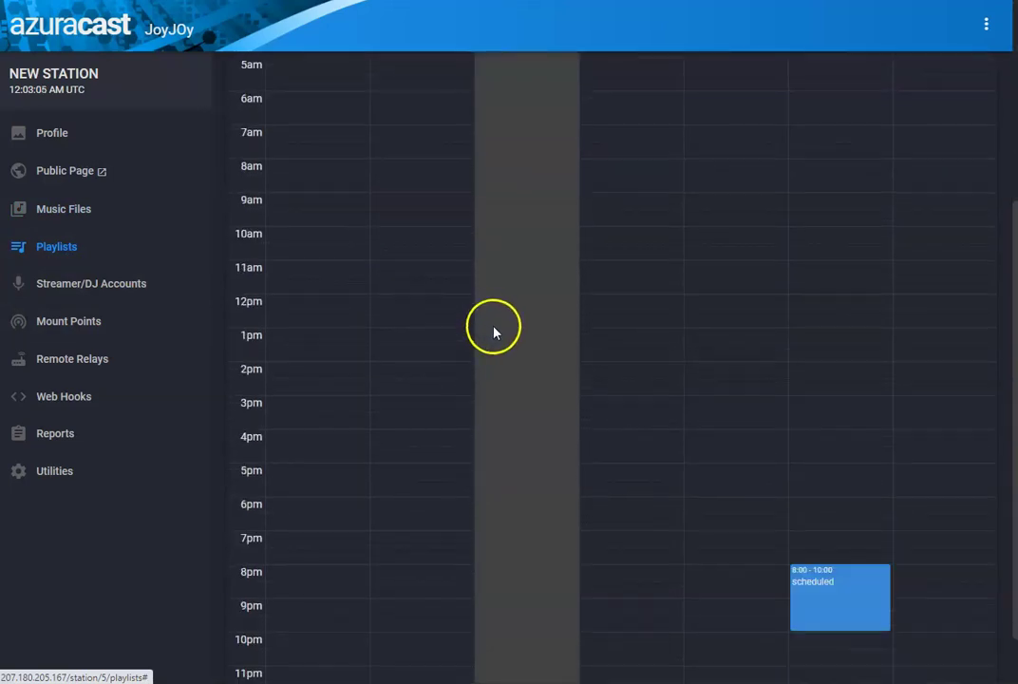
pyautogui.scroll(4, 507, 353)
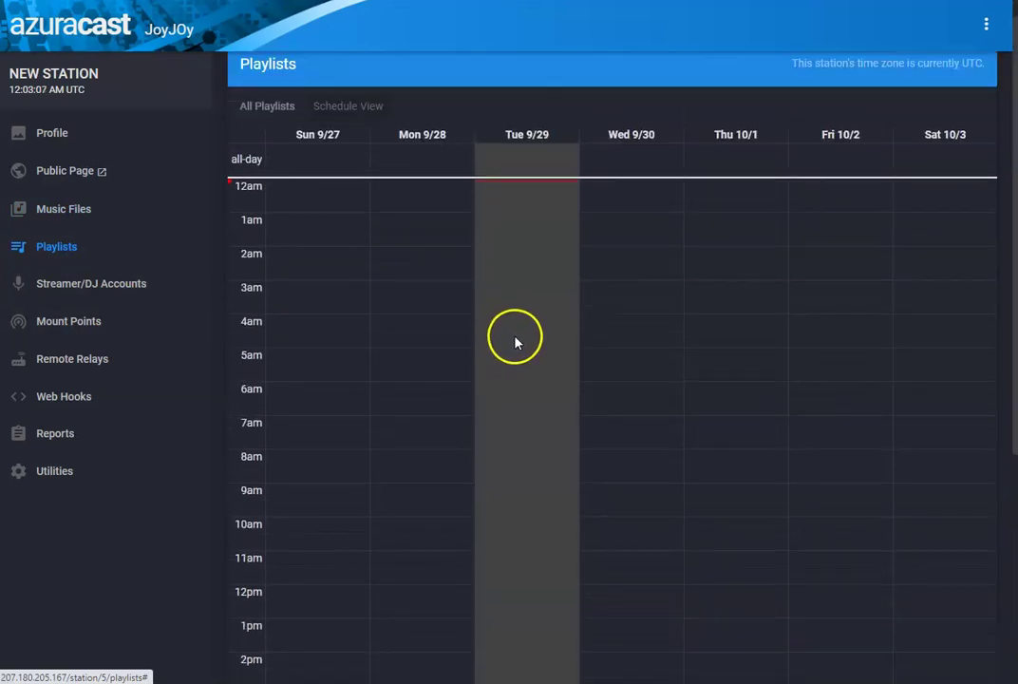
pyautogui.scroll(-4, 516, 270)
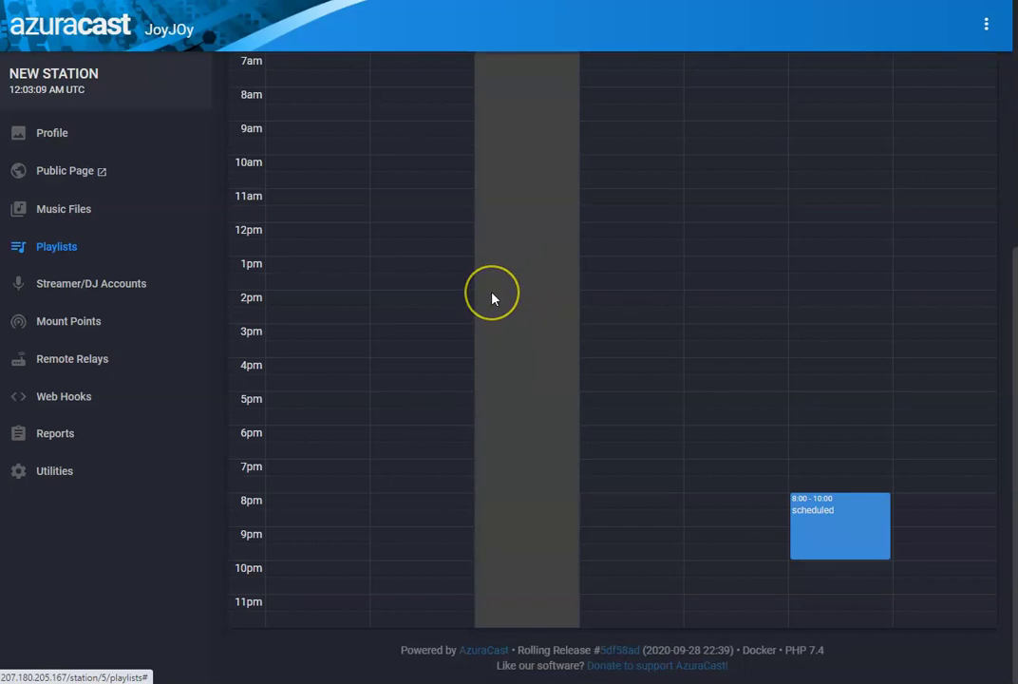
pyautogui.scroll(4, 493, 295)
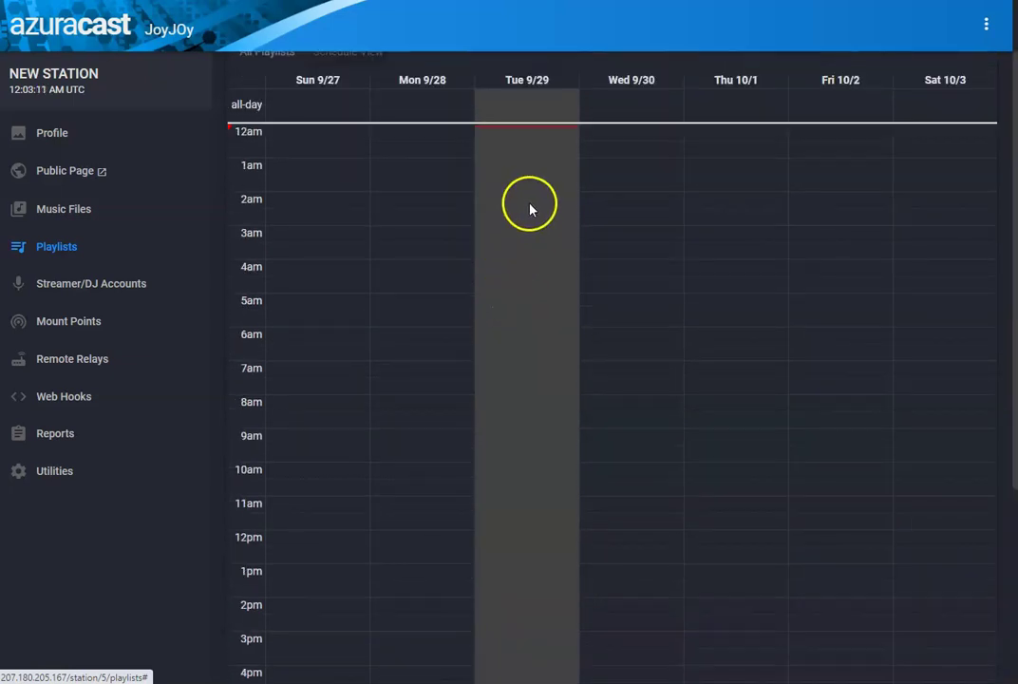
pyautogui.scroll(-4, 541, 152)
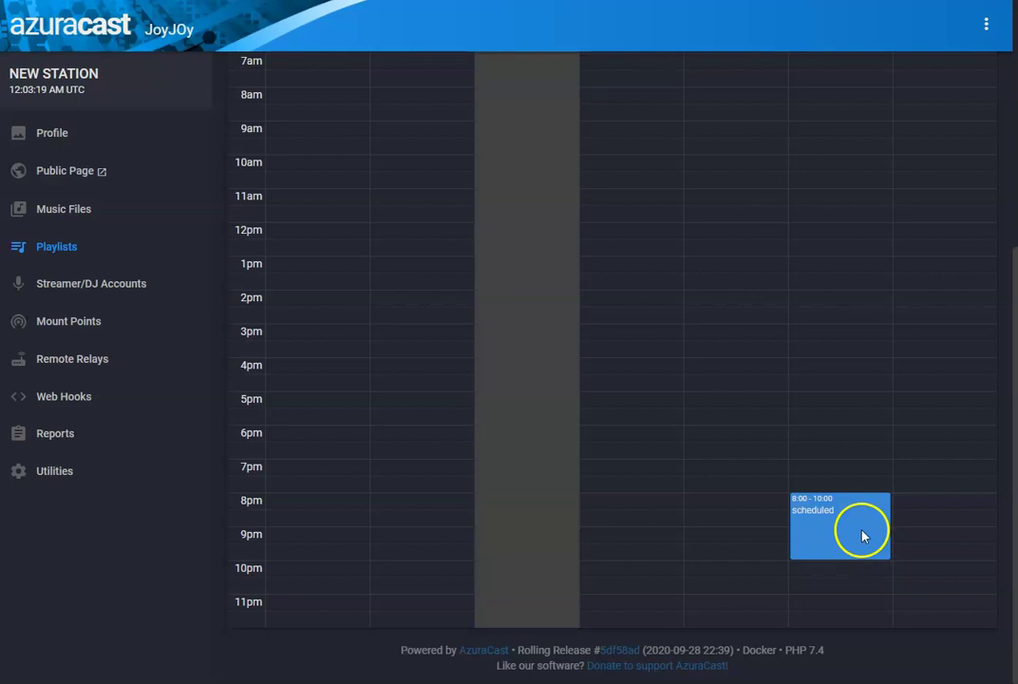
pyautogui.scroll(1, 826, 536)
pyautogui.scroll(3, 817, 544)
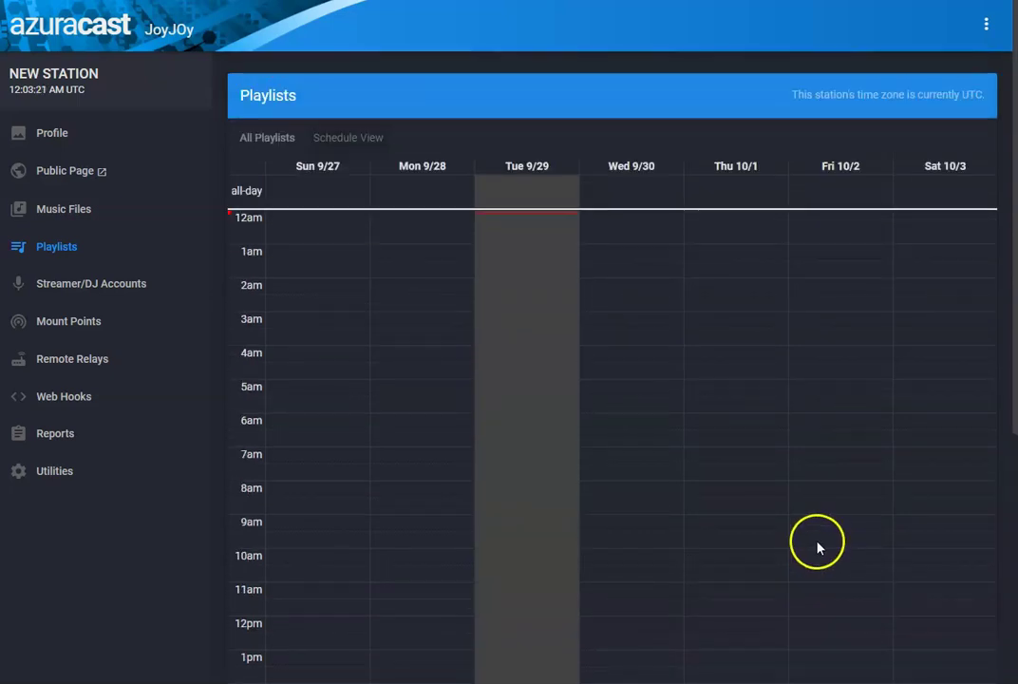
pyautogui.scroll(-4, 773, 501)
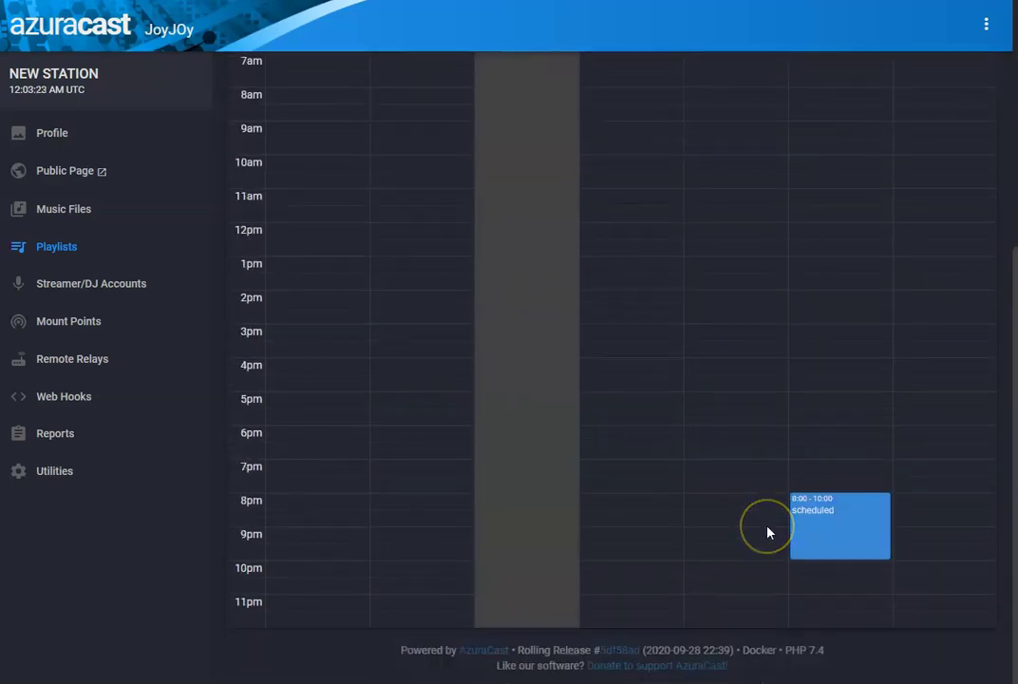
pyautogui.click(799, 539)
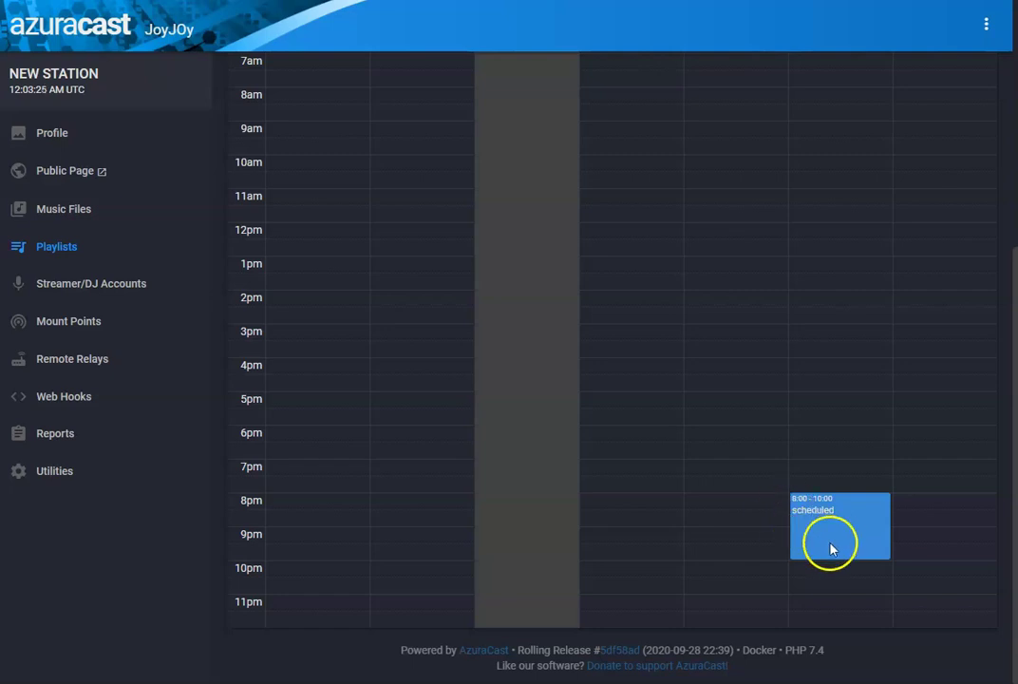
pyautogui.scroll(5, 829, 543)
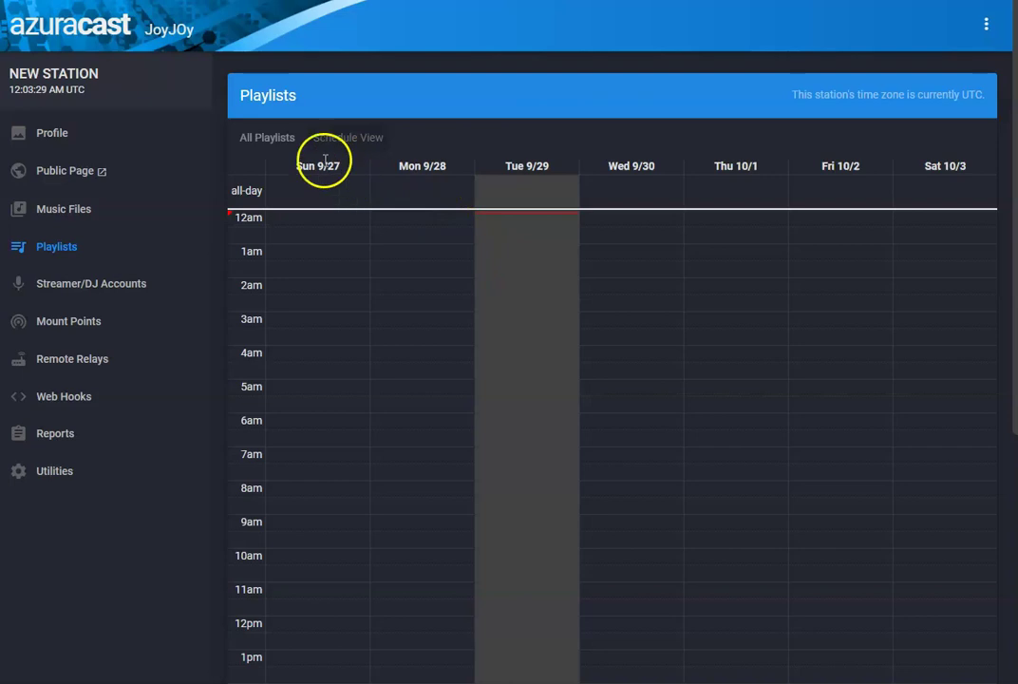
pyautogui.click(280, 142)
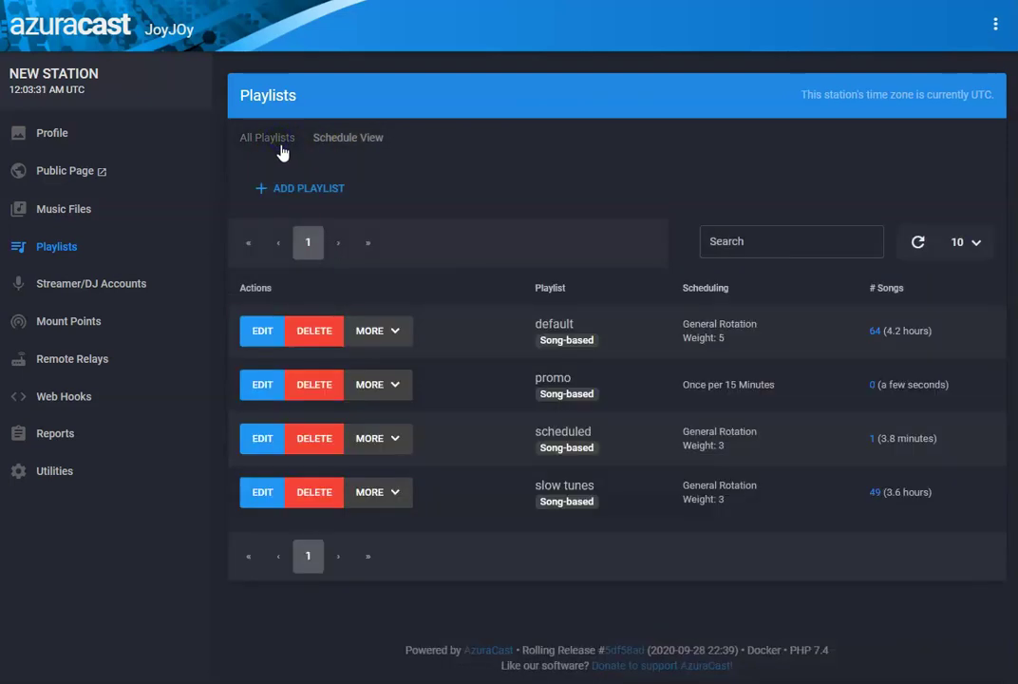